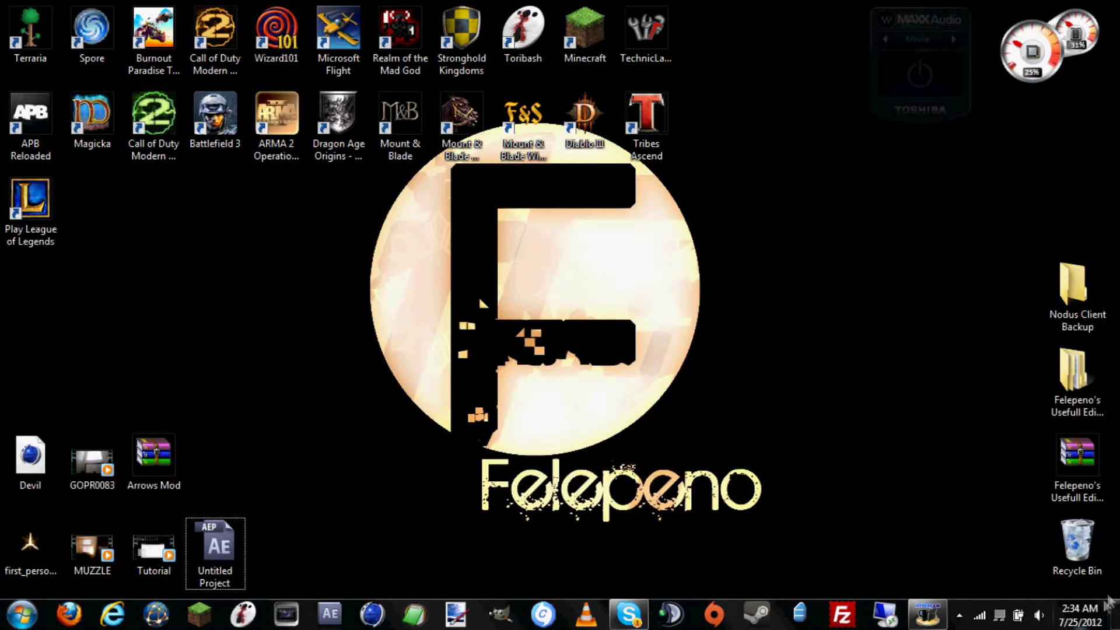
{"action": "left_click", "coordinate": [1081, 616]}
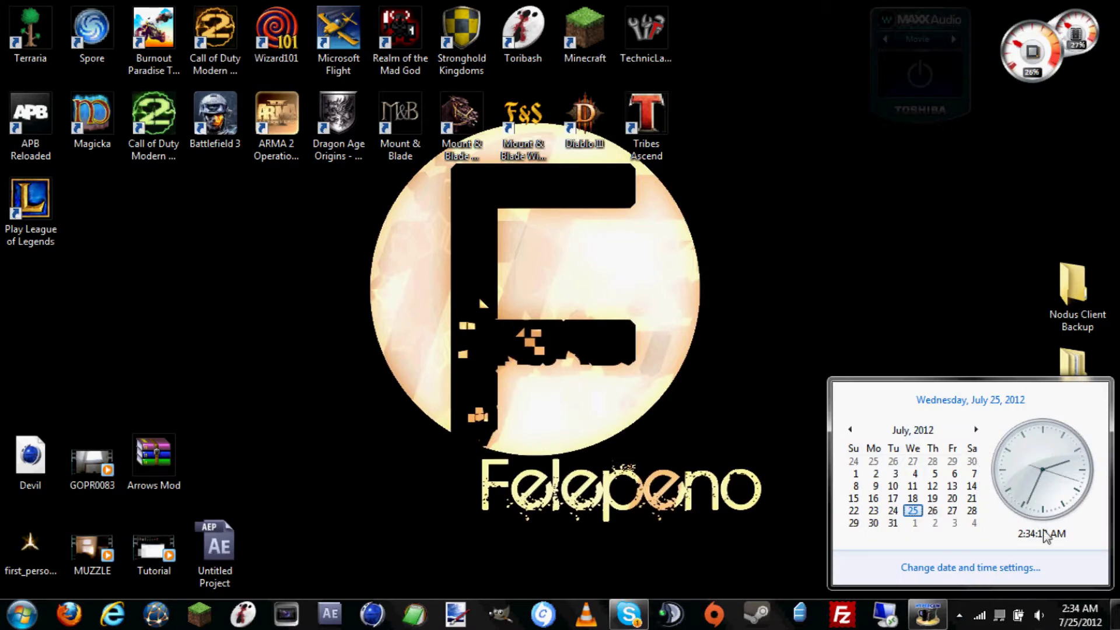
{"action": "left_click", "coordinate": [805, 420]}
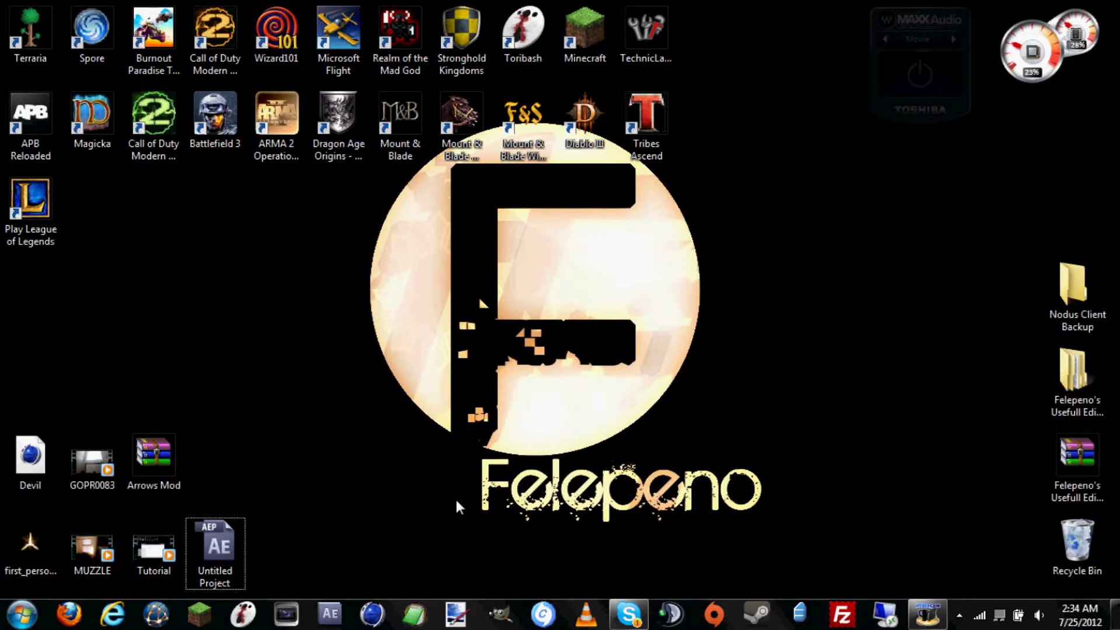
Launch Cinema 4D and answer the Windows performance prompts, keeping the current color scheme
{"action": "left_click", "coordinate": [373, 614]}
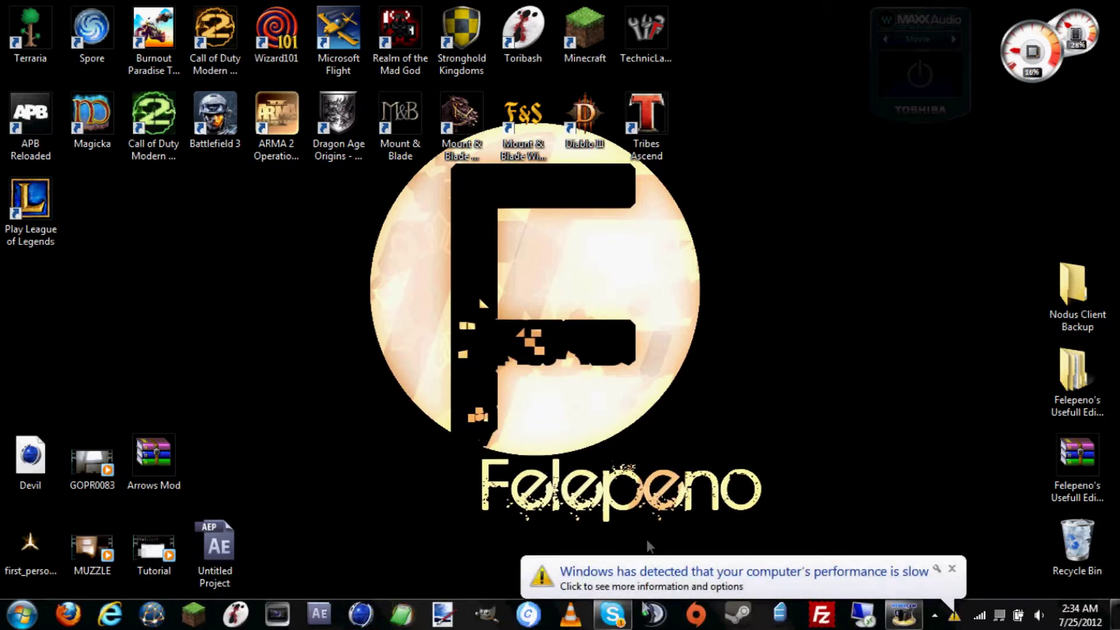
{"action": "left_click", "coordinate": [646, 572]}
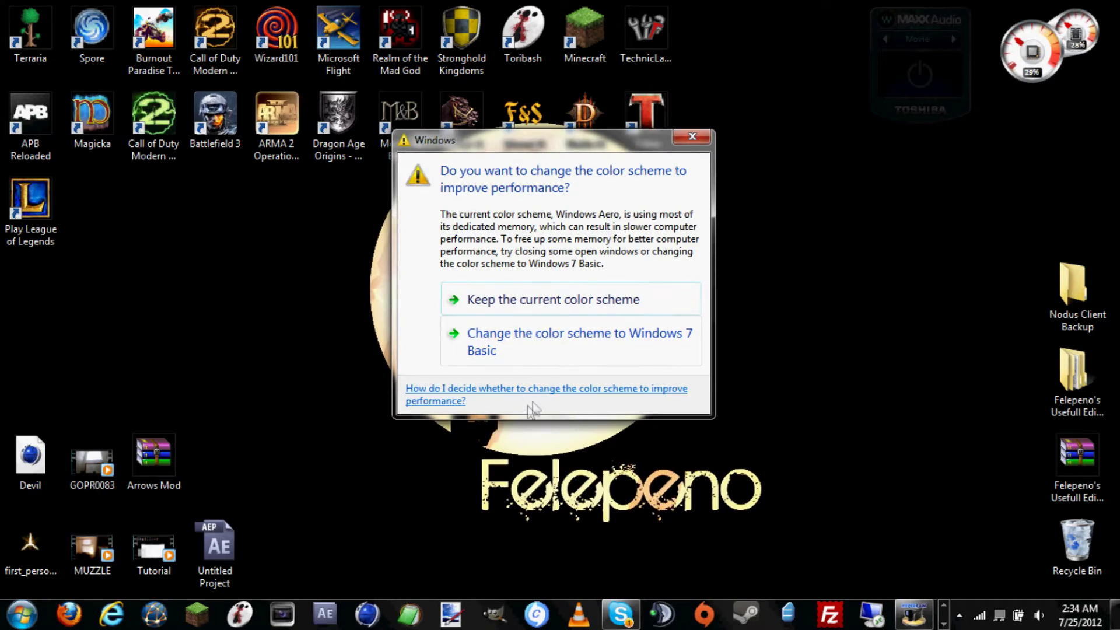
{"action": "left_click", "coordinate": [535, 300]}
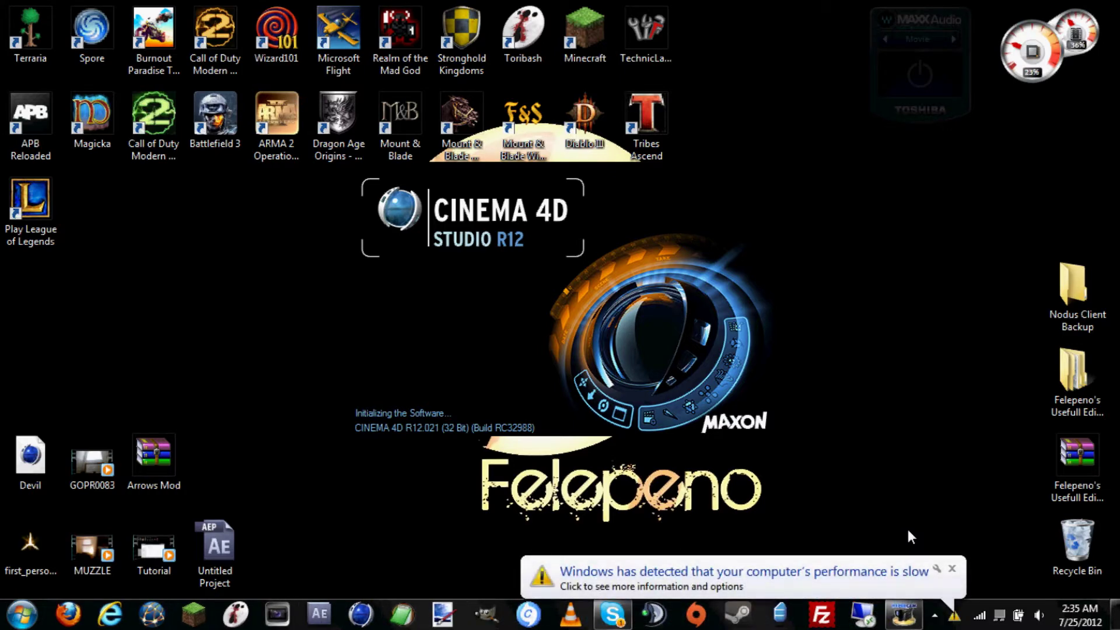
{"action": "left_click", "coordinate": [838, 566]}
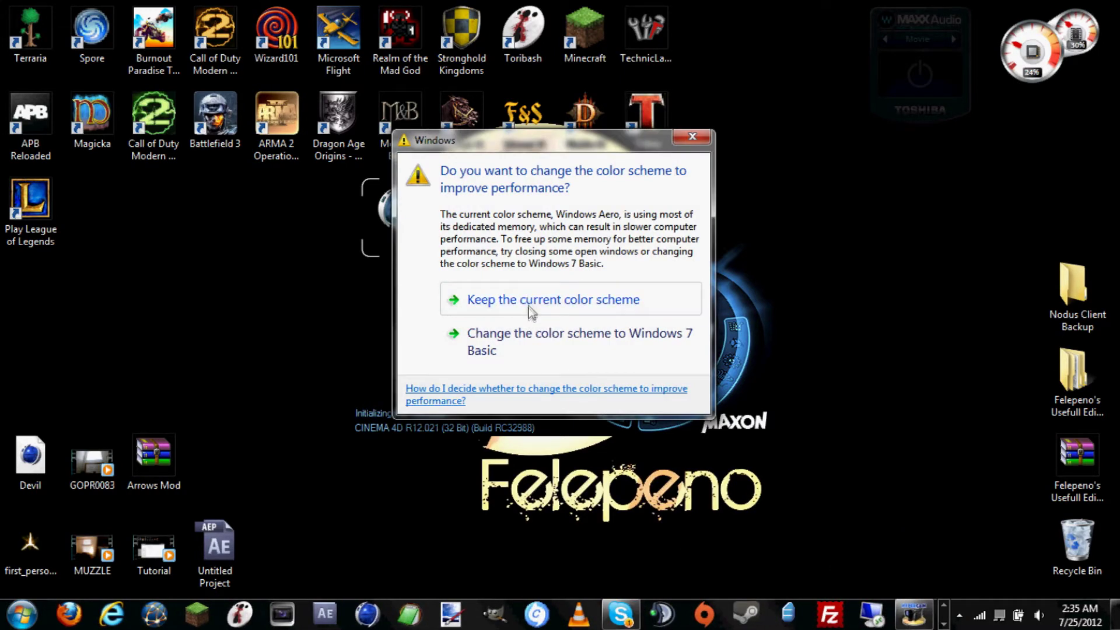
{"action": "left_click", "coordinate": [554, 338]}
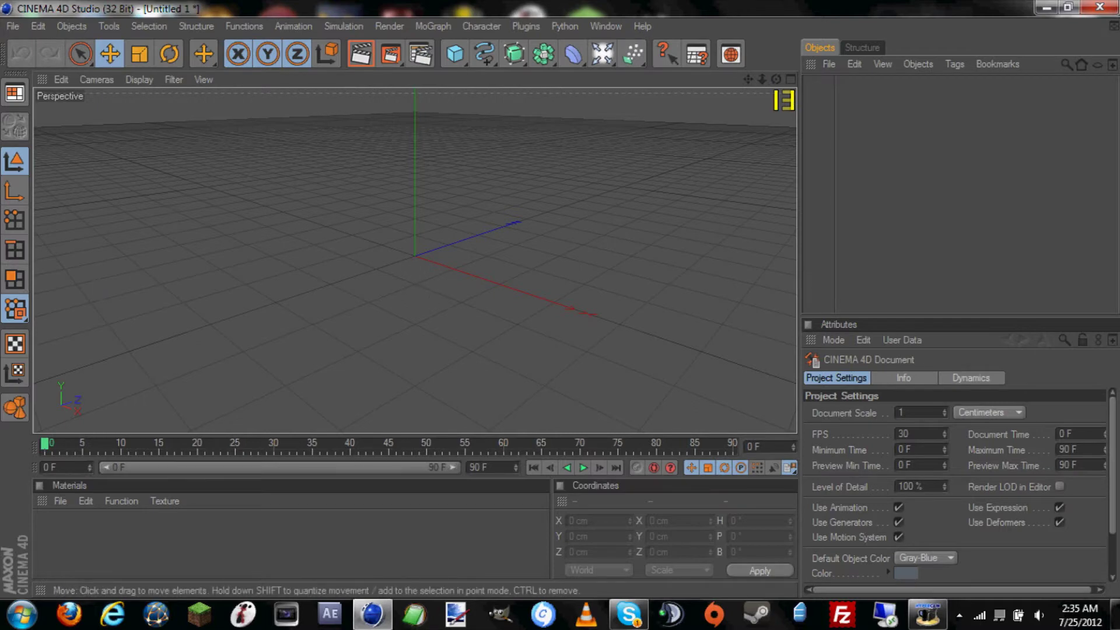
{"action": "mouse_move", "coordinate": [432, 310]}
{"action": "left_mouse_down", "text": "alt"}
{"action": "mouse_move", "coordinate": [443, 257]}
{"action": "mouse_move", "coordinate": [447, 304]}
{"action": "mouse_move", "coordinate": [422, 311]}
{"action": "left_mouse_up", "text": "alt"}
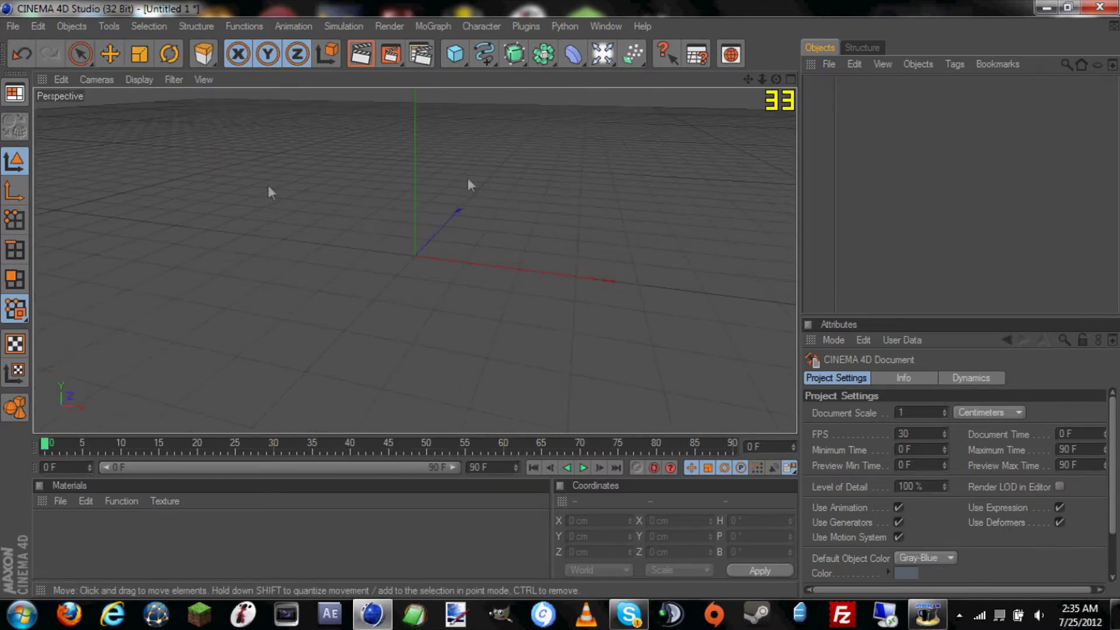
{"action": "key", "text": "d"}
{"action": "left_click", "coordinate": [81, 55]}
{"action": "left_click_drag", "start_coordinate": [776, 79], "coordinate": [575, 300]}
{"action": "left_click", "coordinate": [666, 54]}
{"action": "left_click_drag", "start_coordinate": [663, 8], "coordinate": [762, 1]}
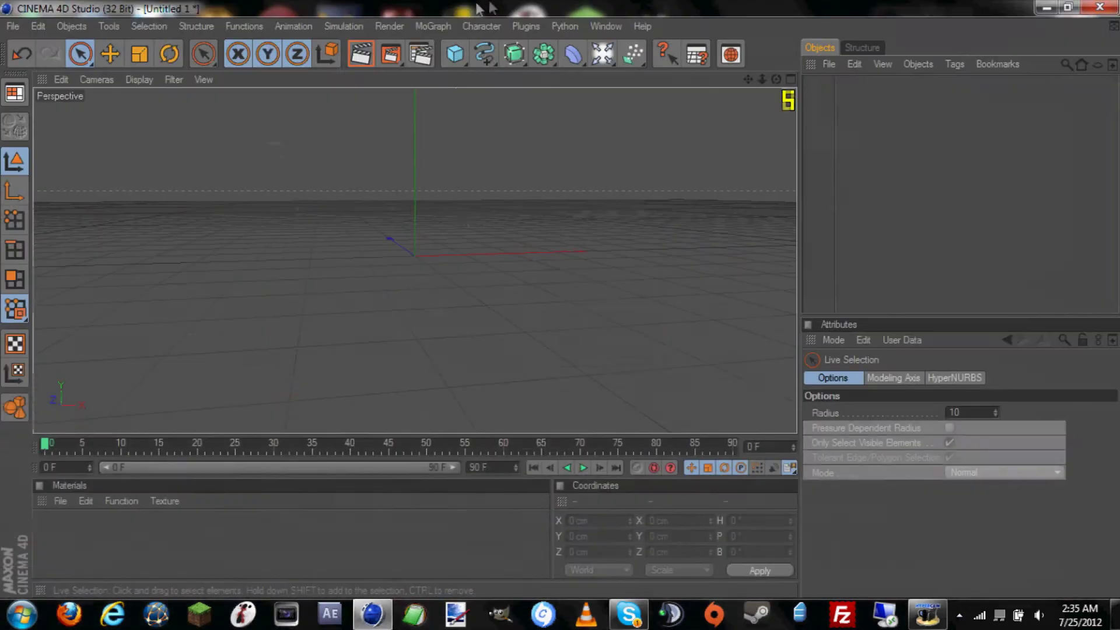
{"action": "left_click_drag", "start_coordinate": [777, 78], "coordinate": [777, 108]}
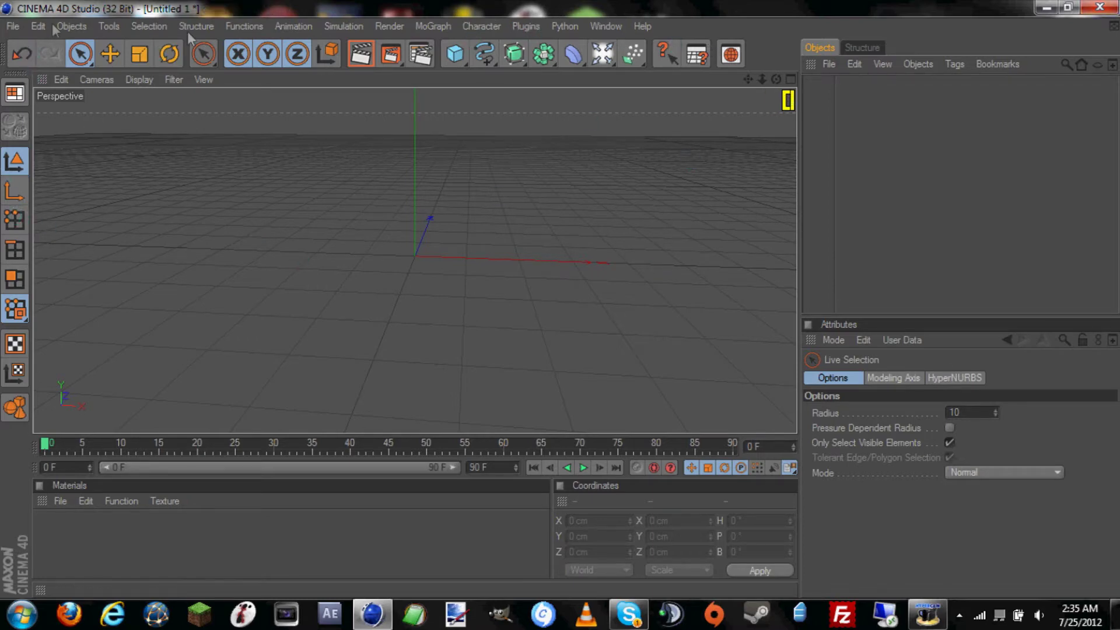
{"action": "left_click", "coordinate": [16, 28]}
{"action": "left_click", "coordinate": [295, 7]}
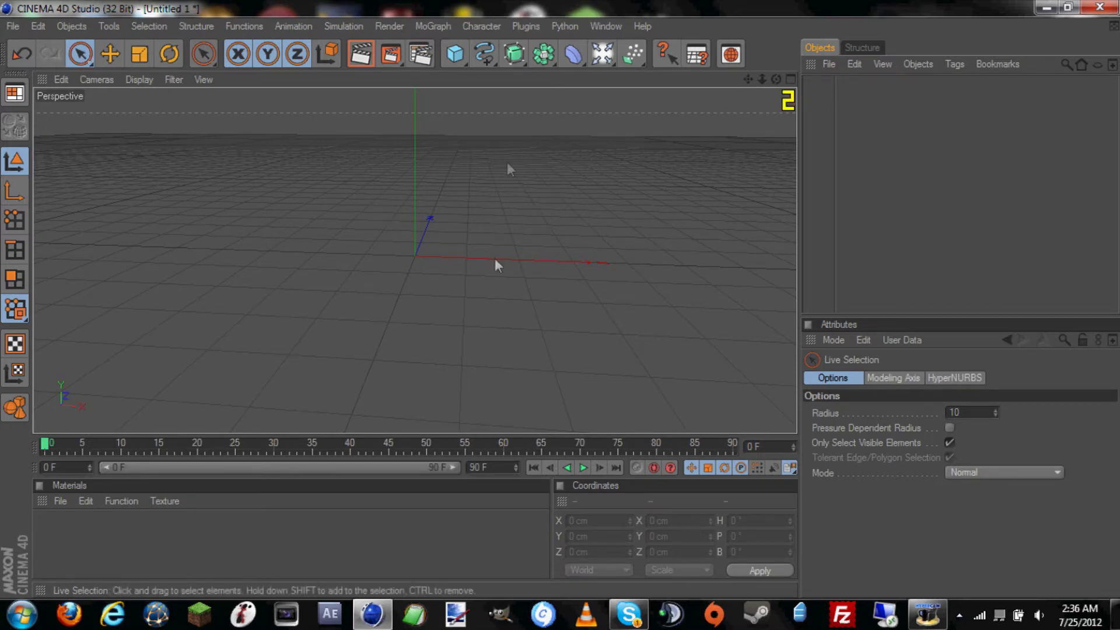
{"action": "left_click_drag", "start_coordinate": [776, 79], "coordinate": [696, 108]}
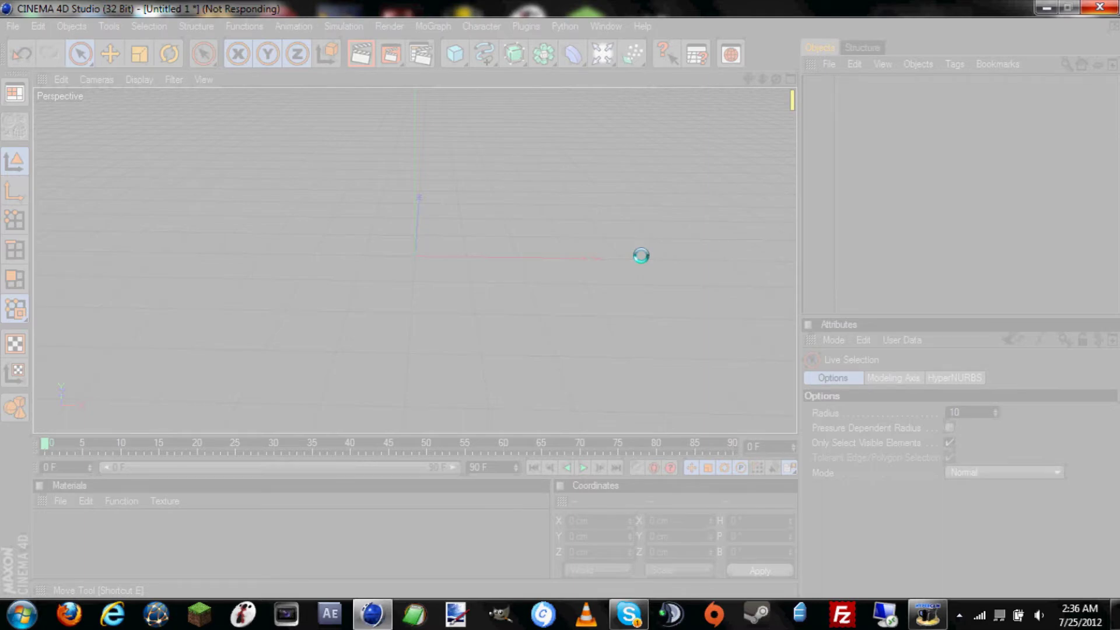
Add a cube primitive and move it to about X -13.8 cm, Y 23.3 cm, Z 68.6 cm
{"action": "key", "text": "e"}
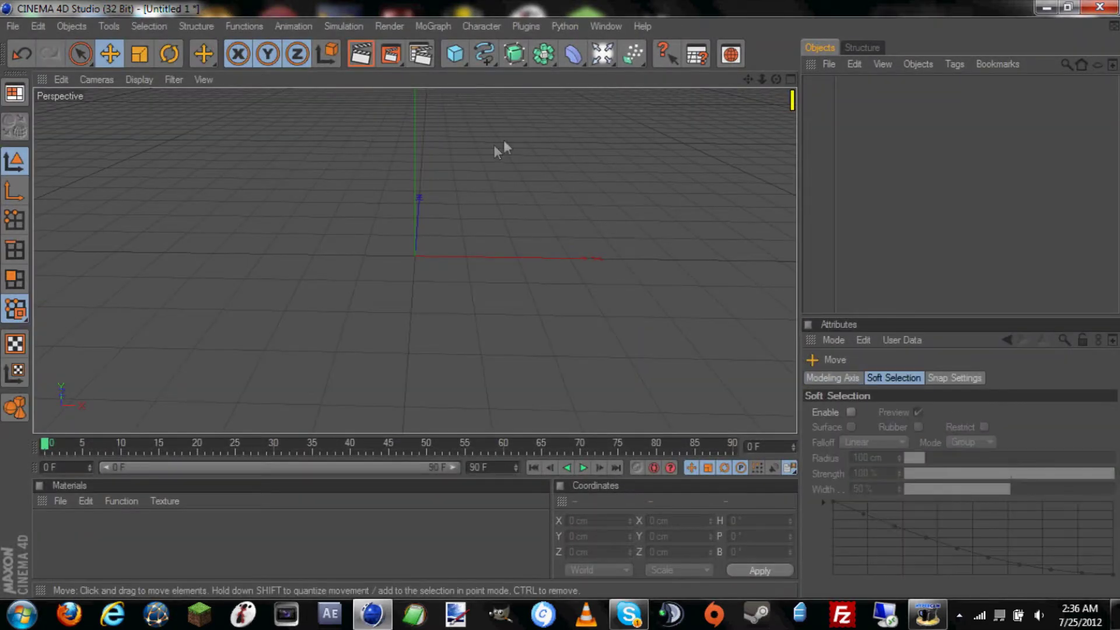
{"action": "left_click_drag", "start_coordinate": [776, 79], "coordinate": [753, 82]}
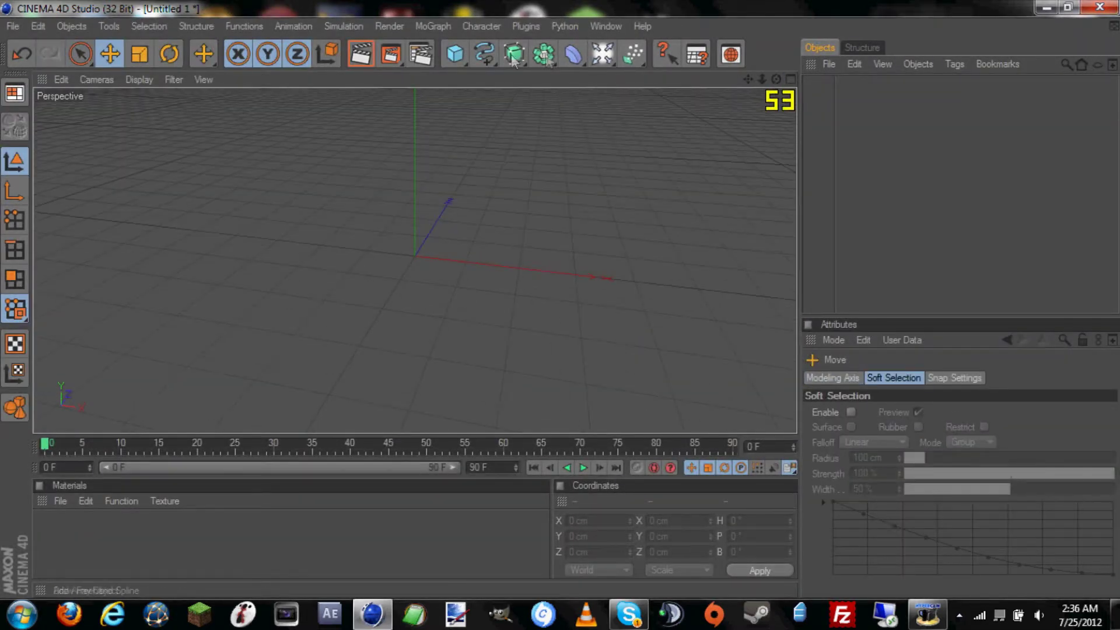
{"action": "left_click", "coordinate": [455, 55]}
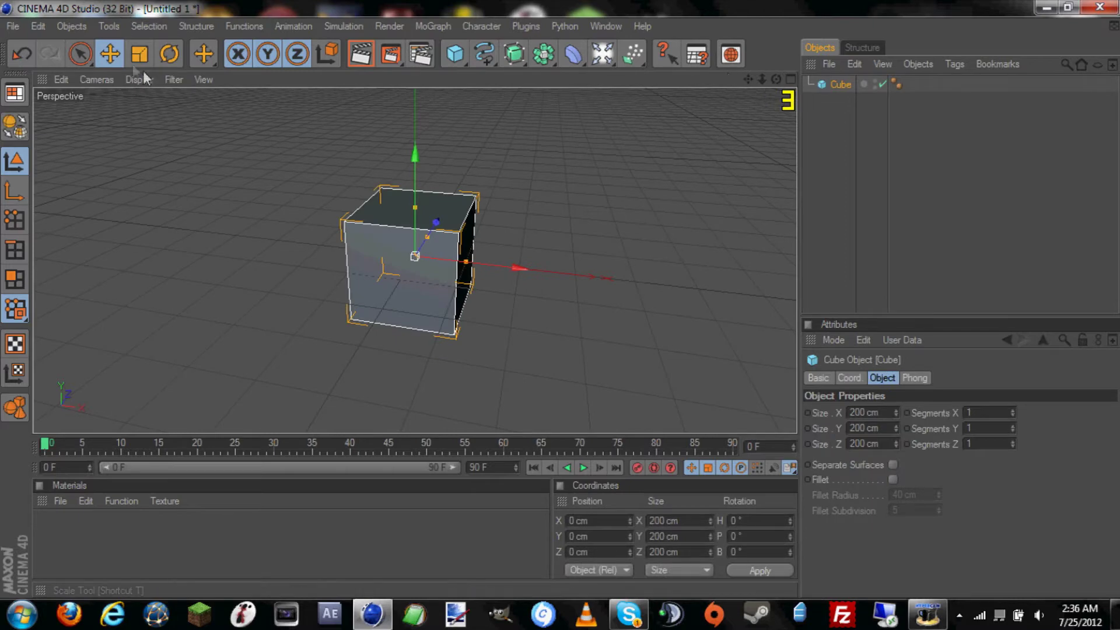
{"action": "left_click_drag", "start_coordinate": [512, 266], "coordinate": [426, 267]}
{"action": "left_click_drag", "start_coordinate": [326, 160], "coordinate": [326, 170]}
{"action": "left_click_drag", "start_coordinate": [561, 302], "coordinate": [644, 273]}
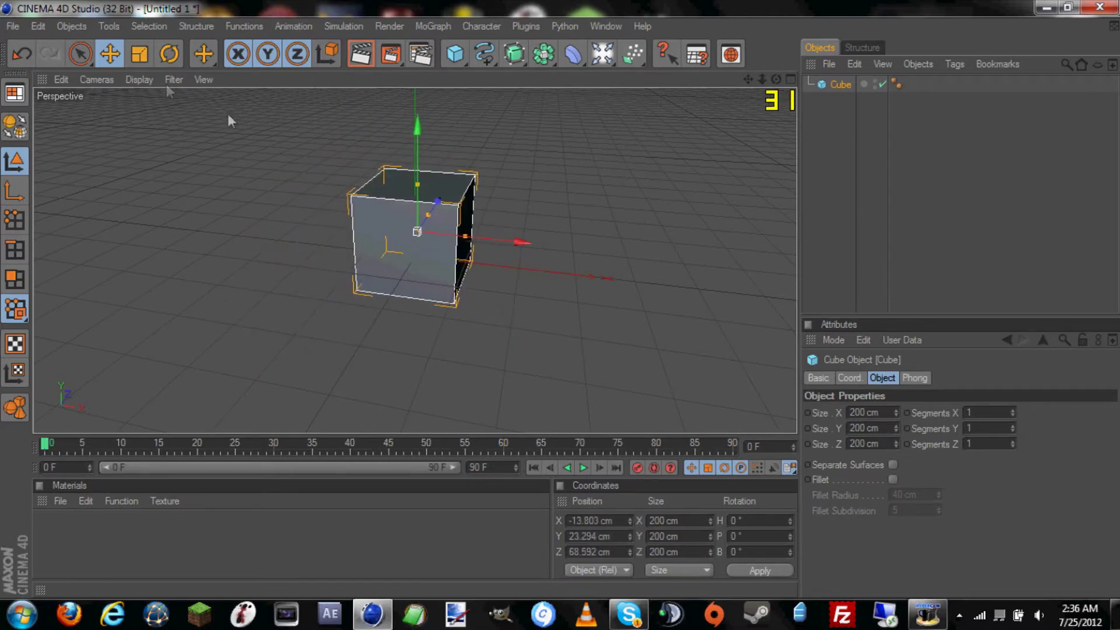
Scale the cube uniformly to about 238.9 cm per side and look through the Scale tool's Soft Selection and Snap Settings
{"action": "left_click", "coordinate": [140, 55]}
{"action": "left_click_drag", "start_coordinate": [416, 124], "coordinate": [417, 125]}
{"action": "left_click", "coordinate": [846, 380]}
{"action": "left_click", "coordinate": [911, 378]}
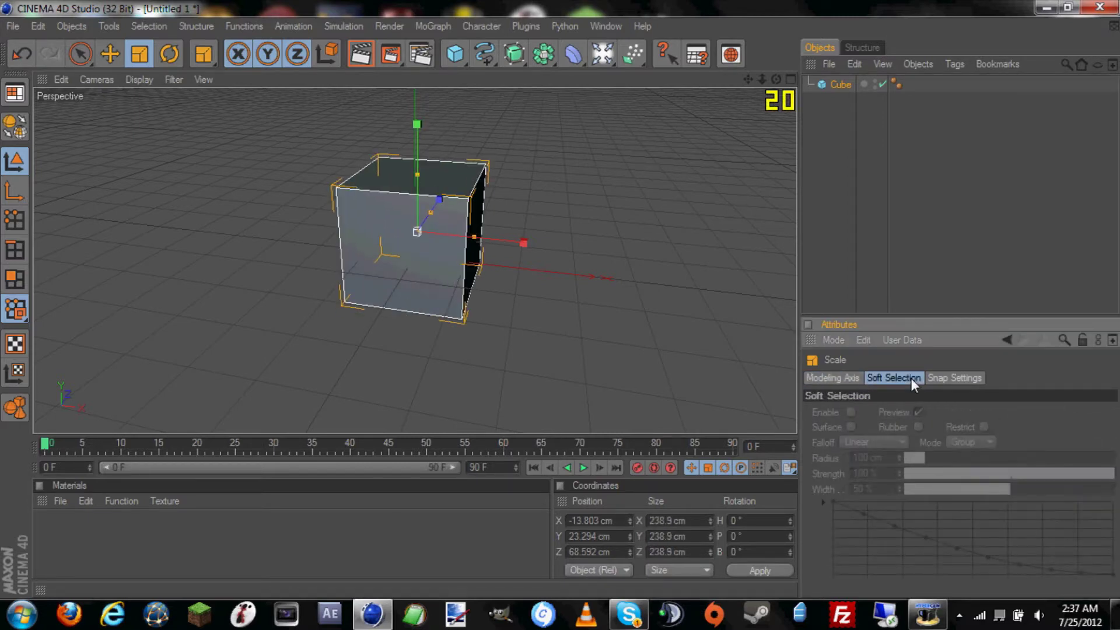
{"action": "left_click", "coordinate": [941, 378]}
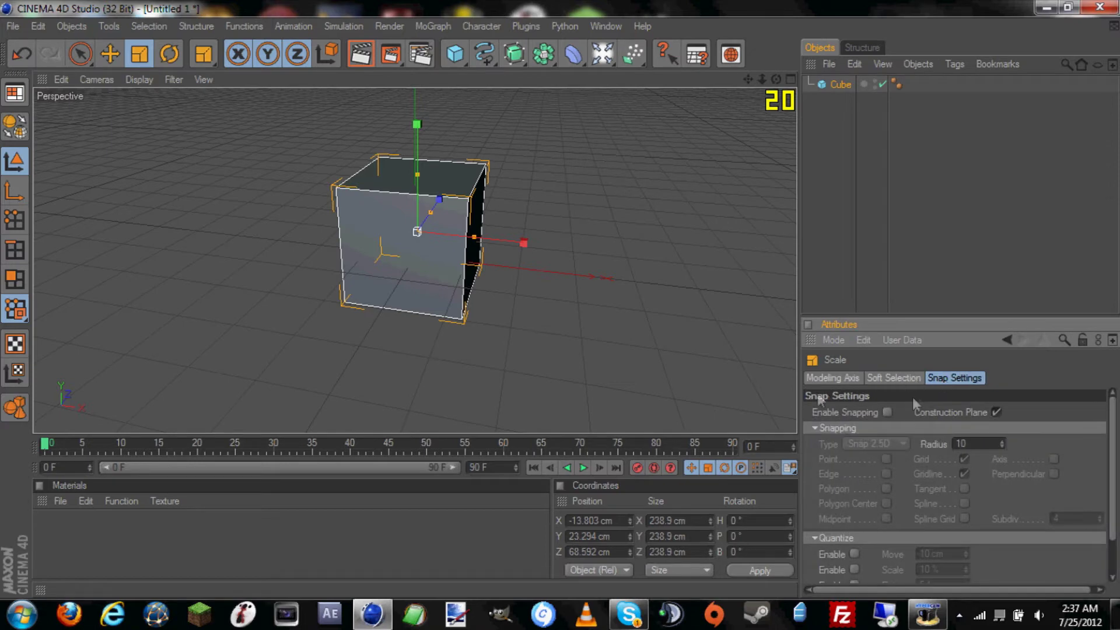
{"action": "left_click", "coordinate": [897, 378]}
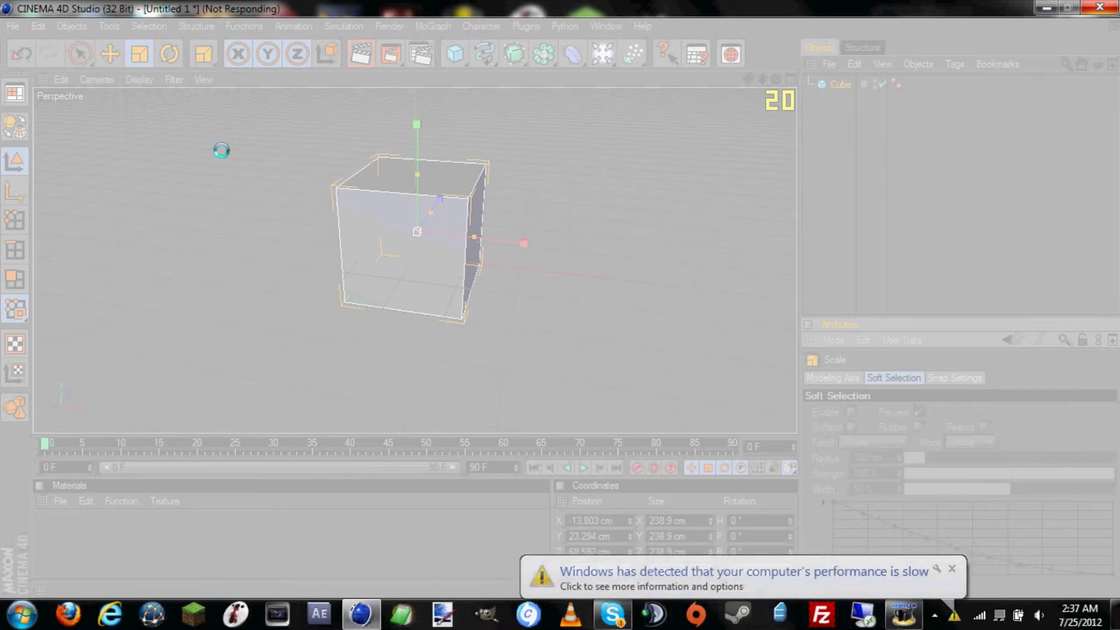
Open the Windows slow-performance notification and keep the current color scheme
{"action": "left_click", "coordinate": [921, 588]}
{"action": "left_click", "coordinate": [519, 304]}
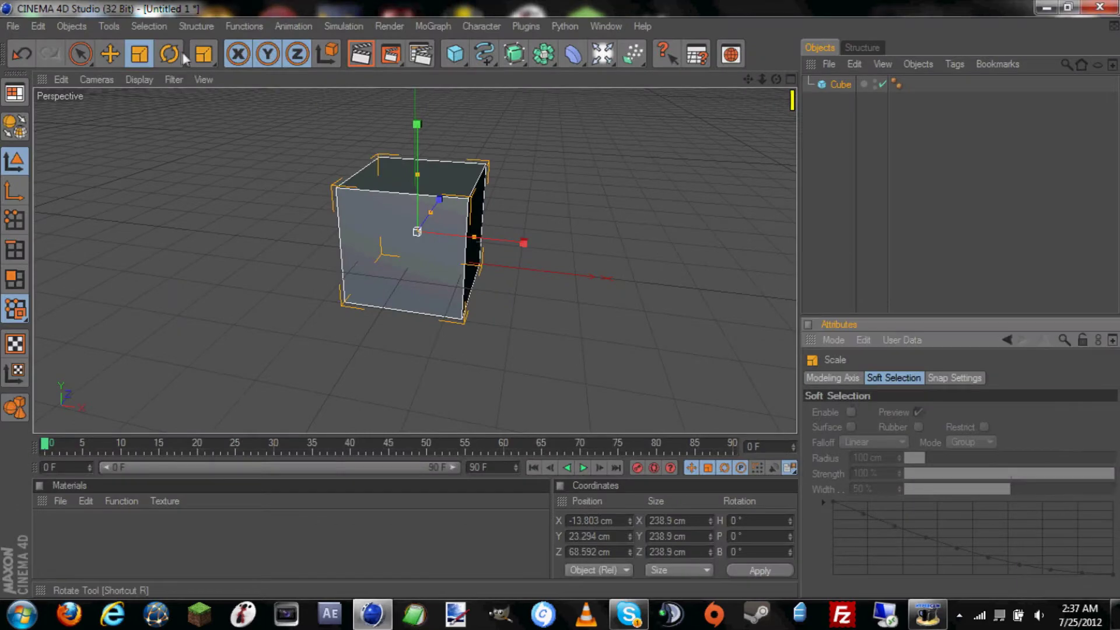
Rotate the cube freely around several axes to about H 346.4°, P -24.4°, B -229.8°
{"action": "left_click", "coordinate": [171, 54]}
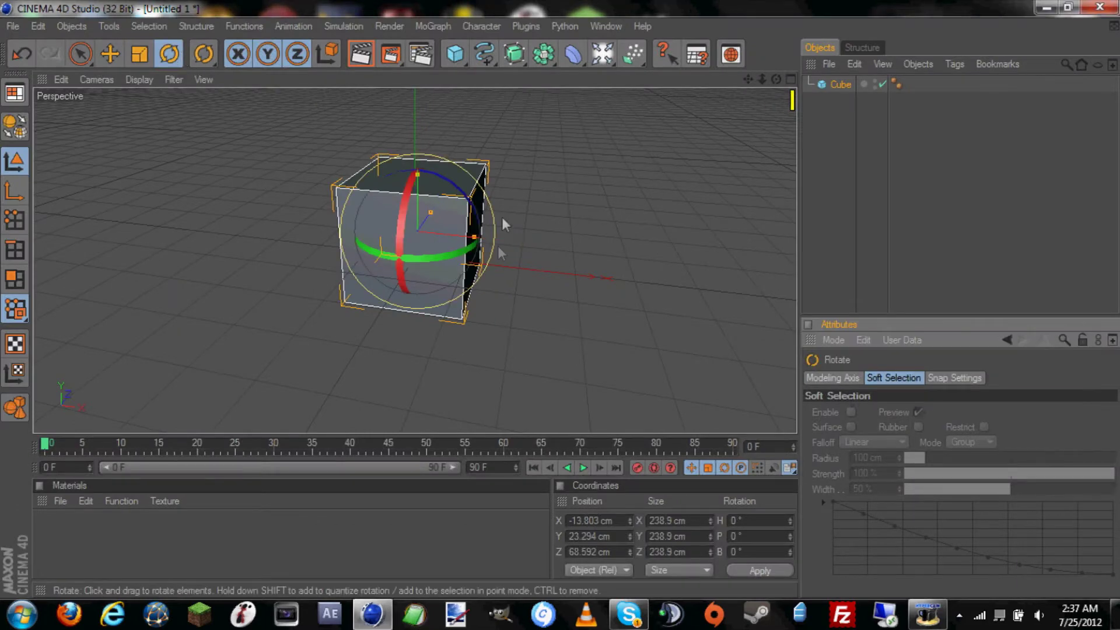
{"action": "left_click_drag", "start_coordinate": [776, 79], "coordinate": [720, 71]}
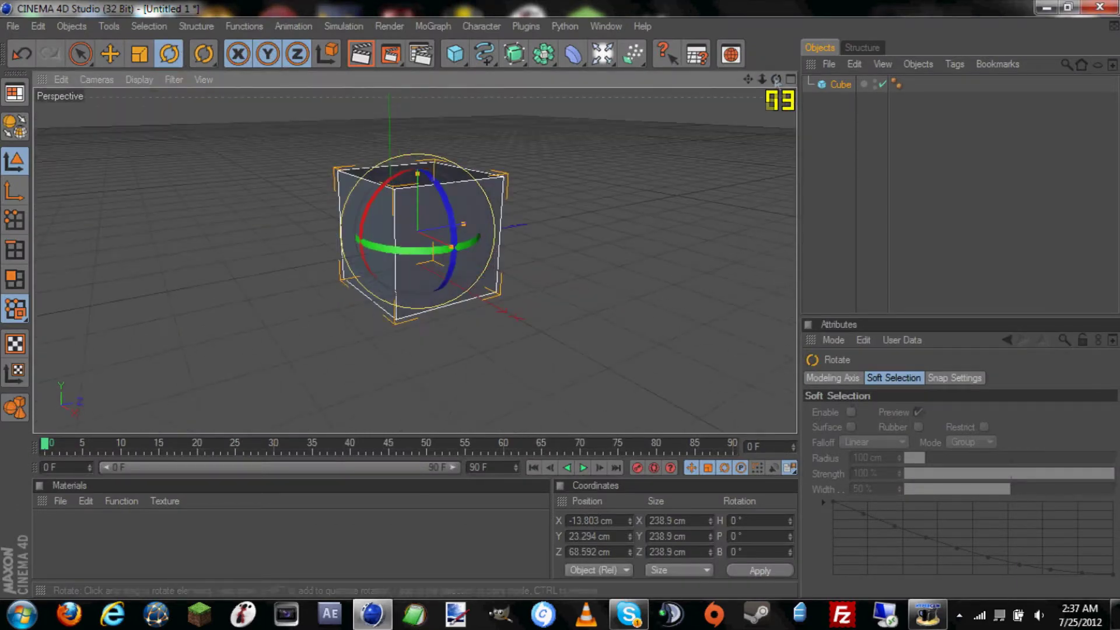
{"action": "left_click_drag", "start_coordinate": [395, 252], "coordinate": [274, 259]}
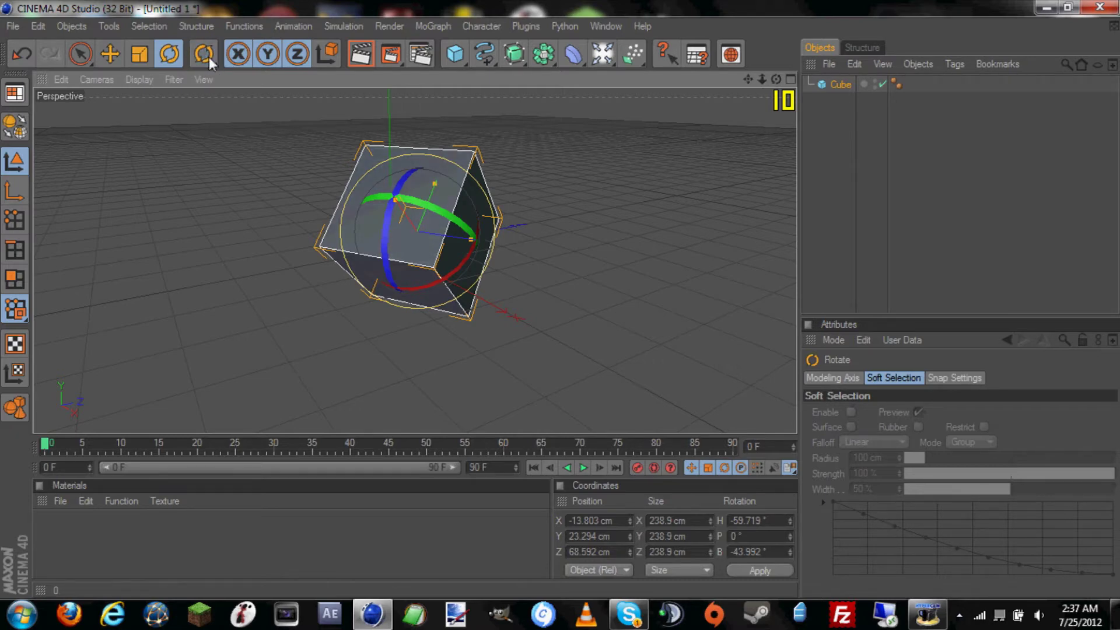
{"action": "left_click_drag", "start_coordinate": [402, 186], "coordinate": [366, 211]}
{"action": "left_click_drag", "start_coordinate": [406, 137], "coordinate": [326, 138]}
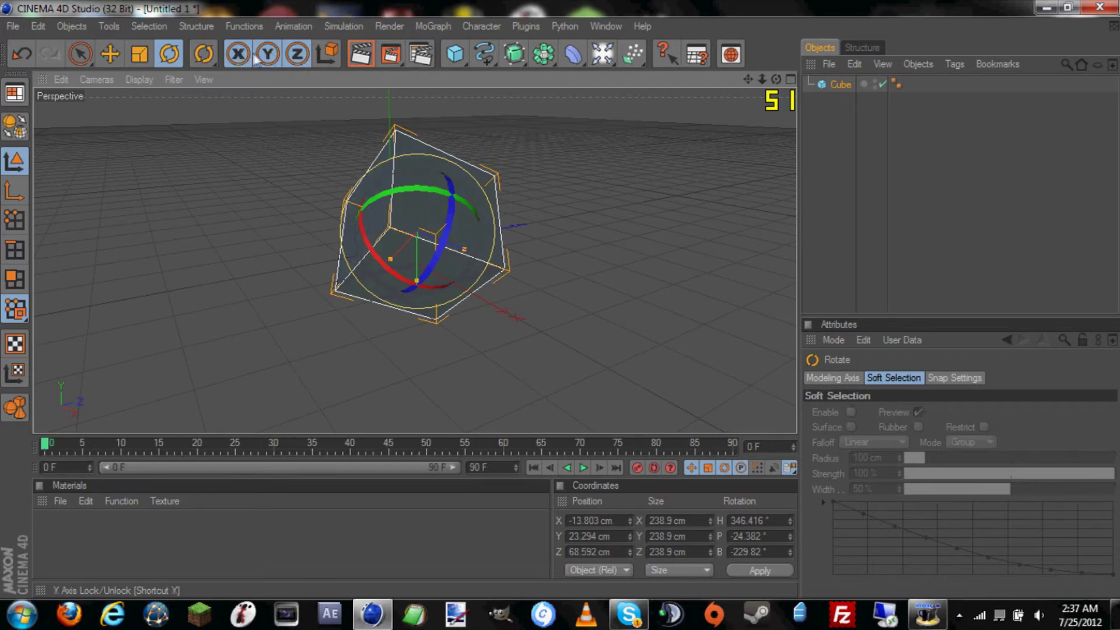
Dismiss the Windows color scheme notification and maximize the Cinema 4D window
{"action": "right_click", "coordinate": [320, 52]}
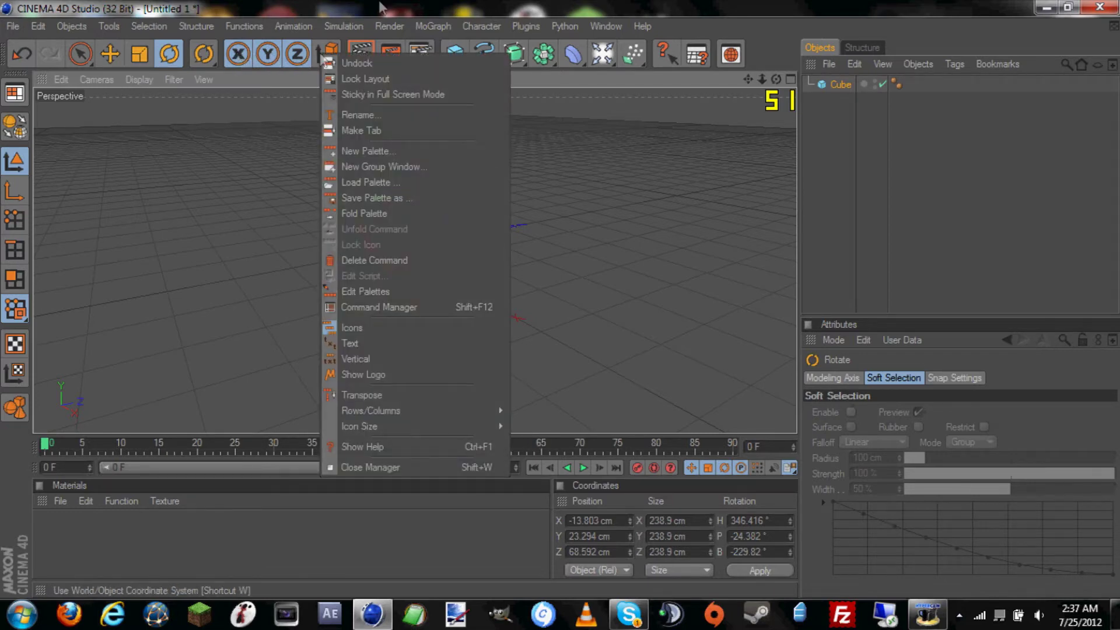
{"action": "left_click", "coordinate": [369, 23]}
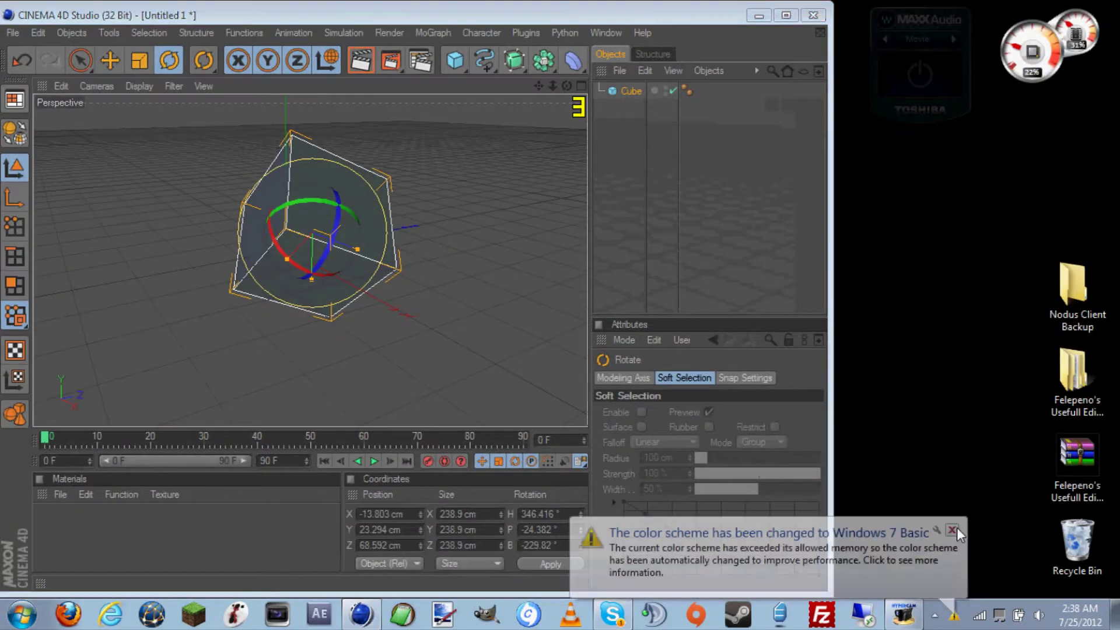
{"action": "left_click", "coordinate": [952, 530]}
{"action": "left_click_drag", "start_coordinate": [709, 53], "coordinate": [724, 1]}
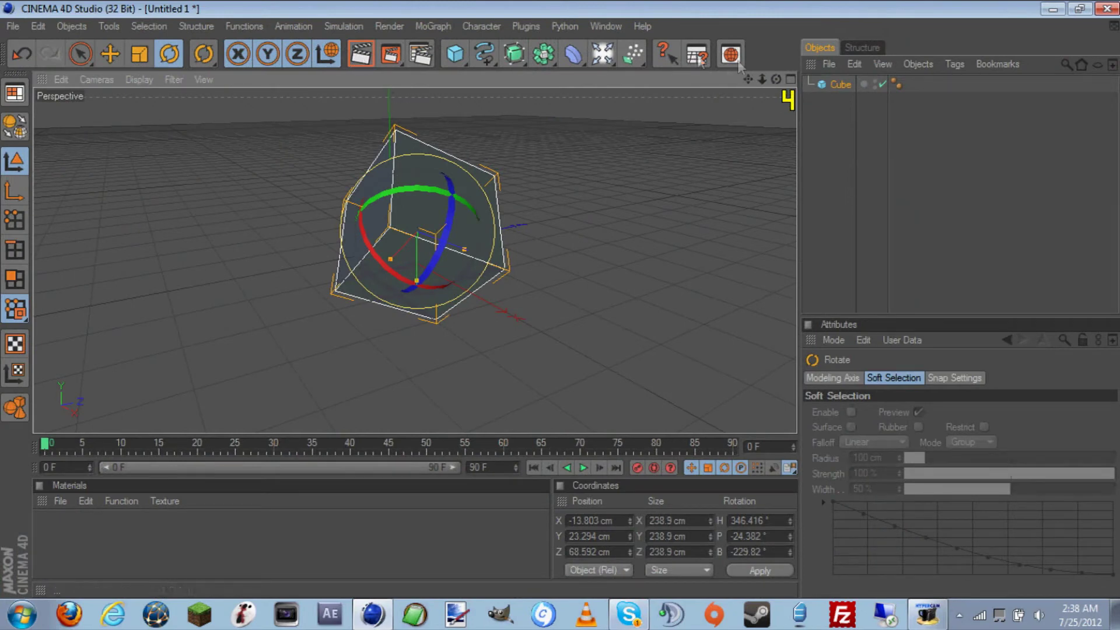
Render the rotated cube in the active perspective view, and return to the normal editor view
{"action": "left_click_drag", "start_coordinate": [776, 80], "coordinate": [778, 84]}
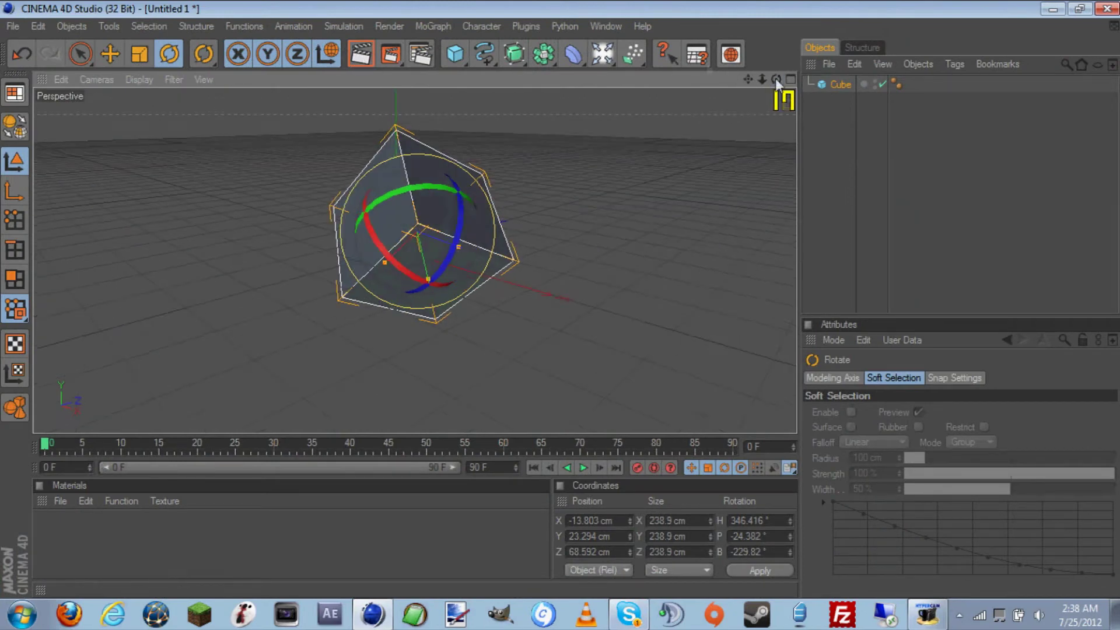
{"action": "left_click", "coordinate": [355, 57]}
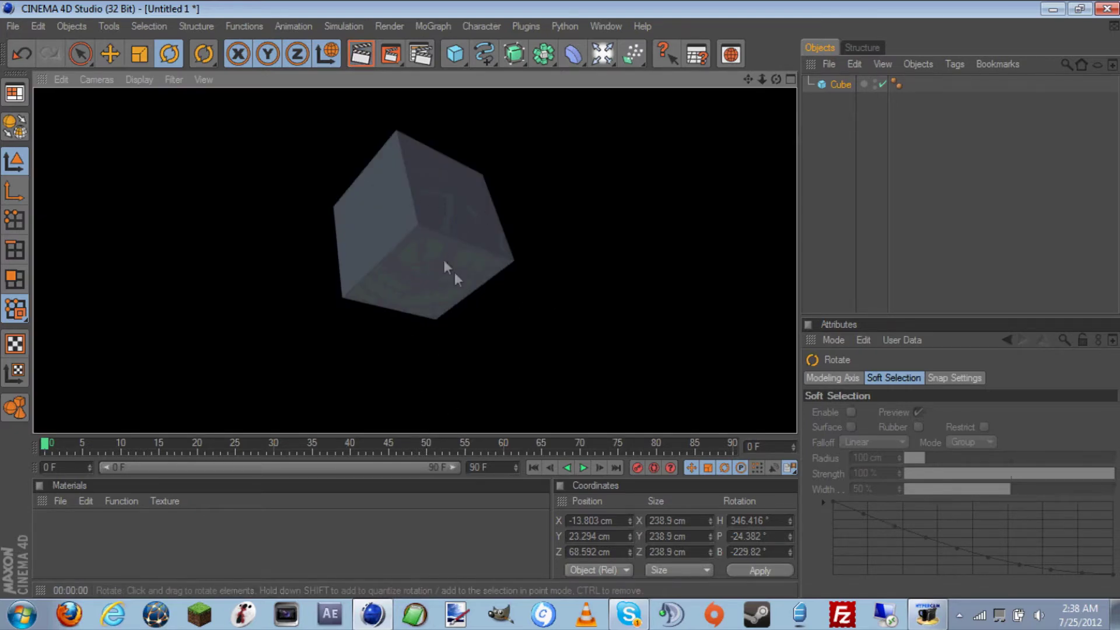
{"action": "left_click_drag", "start_coordinate": [776, 79], "coordinate": [785, 76]}
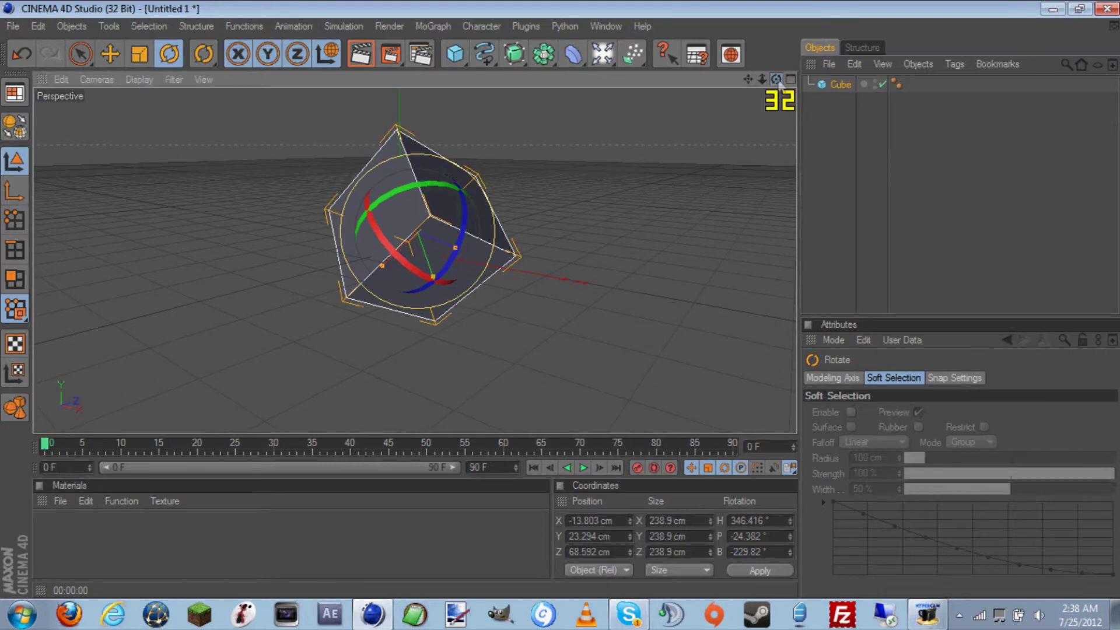
View the Picture Viewer render window and the Render Settings, closing each without changes
{"action": "left_click", "coordinate": [401, 57]}
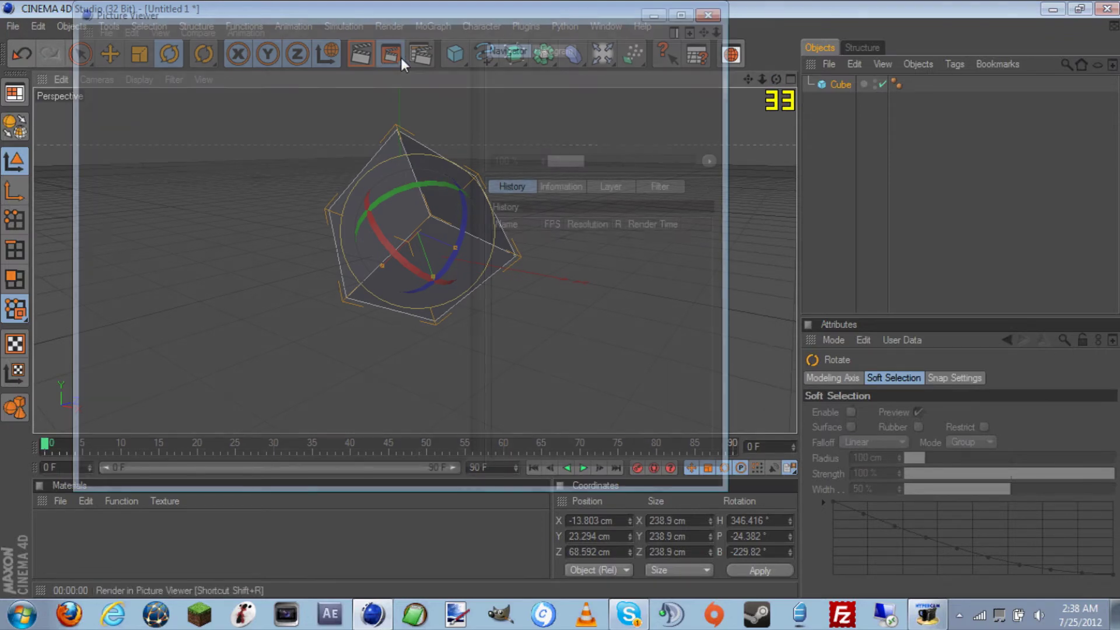
{"action": "left_click", "coordinate": [715, 11]}
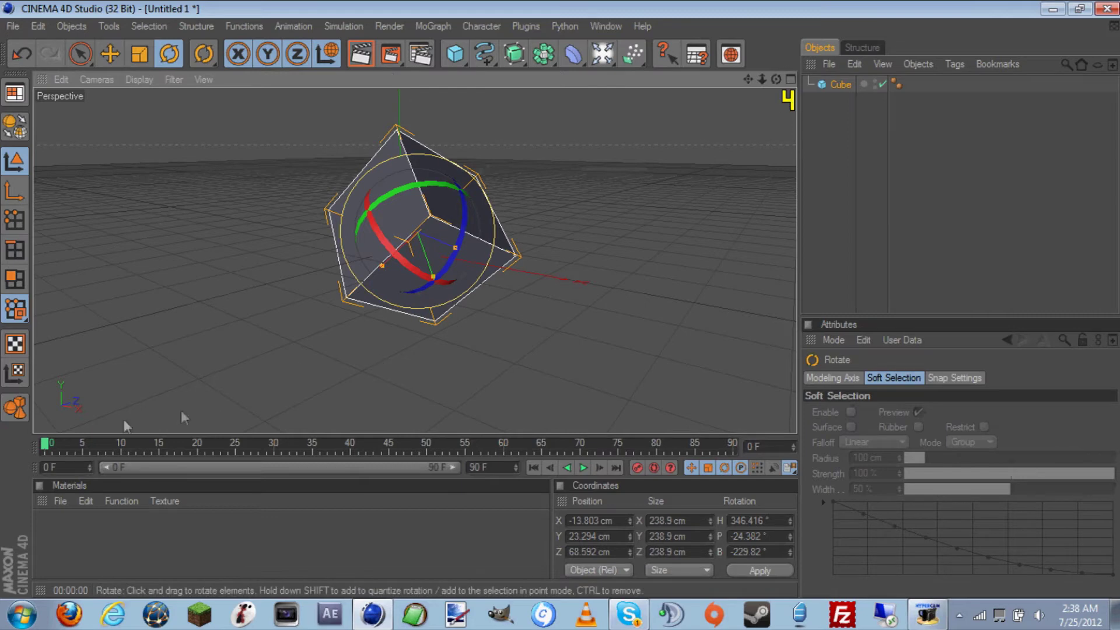
{"action": "left_click", "coordinate": [422, 59]}
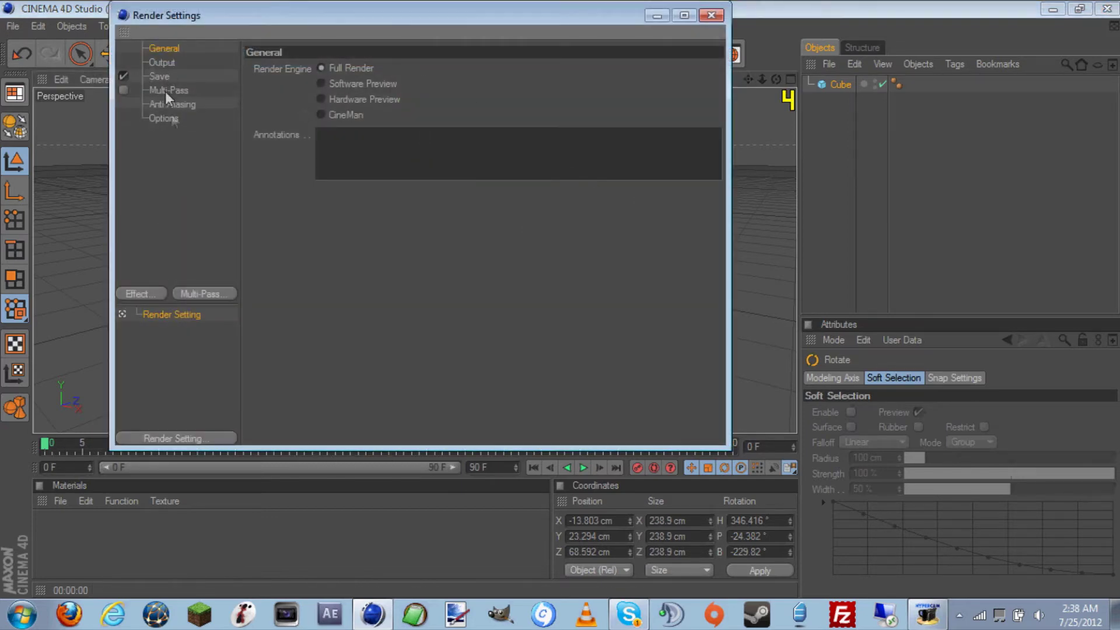
{"action": "left_click", "coordinate": [710, 15]}
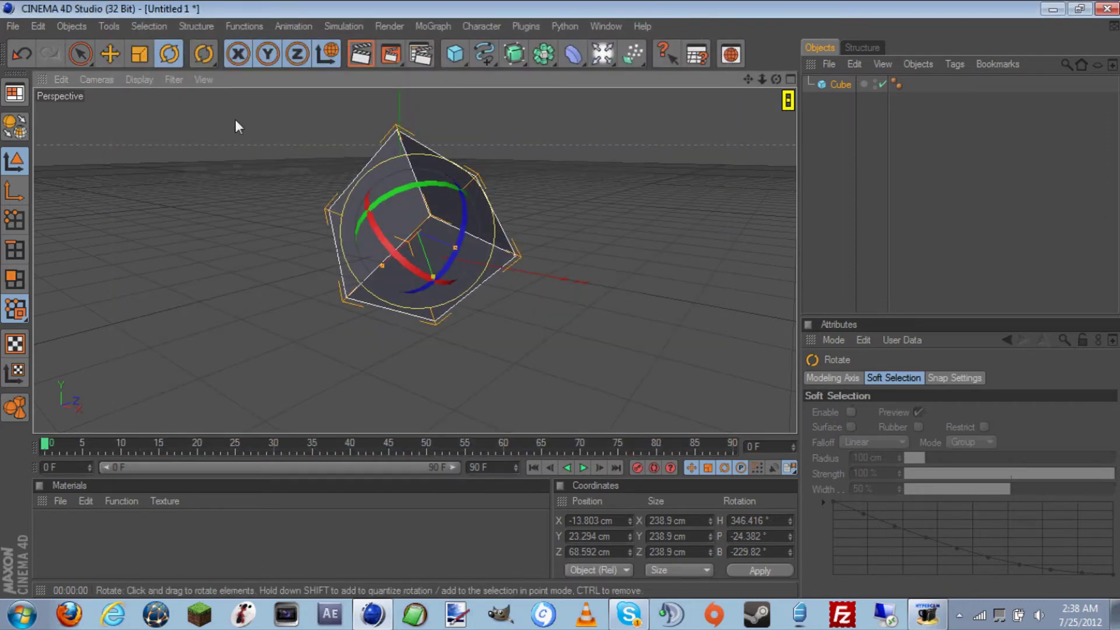
Look through the available primitive objects and delete the cube from the scene
{"action": "left_click", "coordinate": [459, 55]}
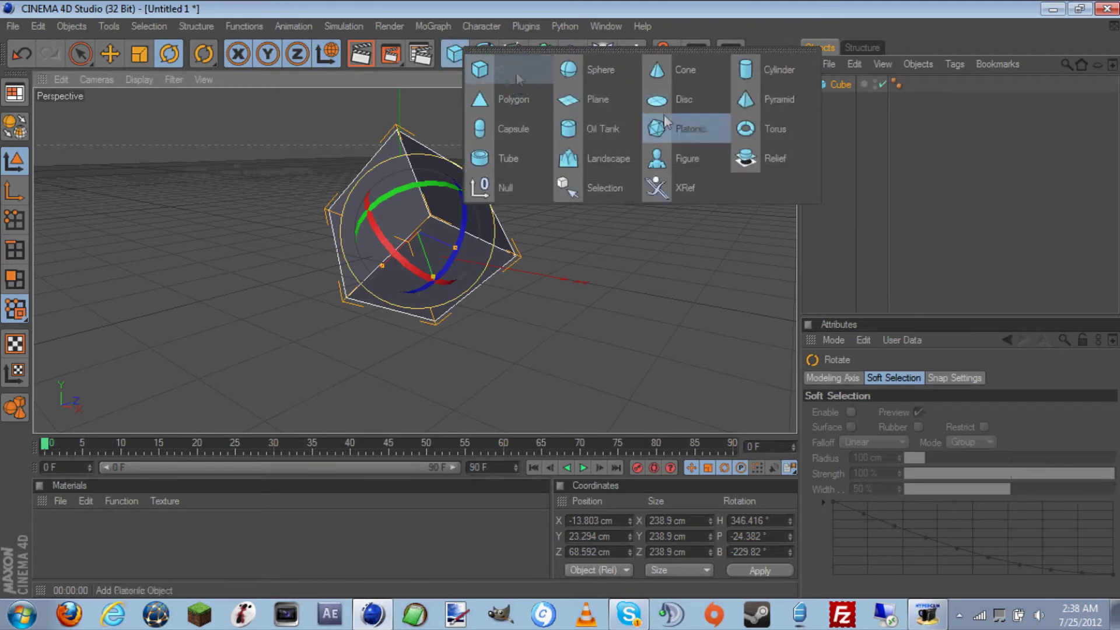
{"action": "left_click", "coordinate": [463, 54]}
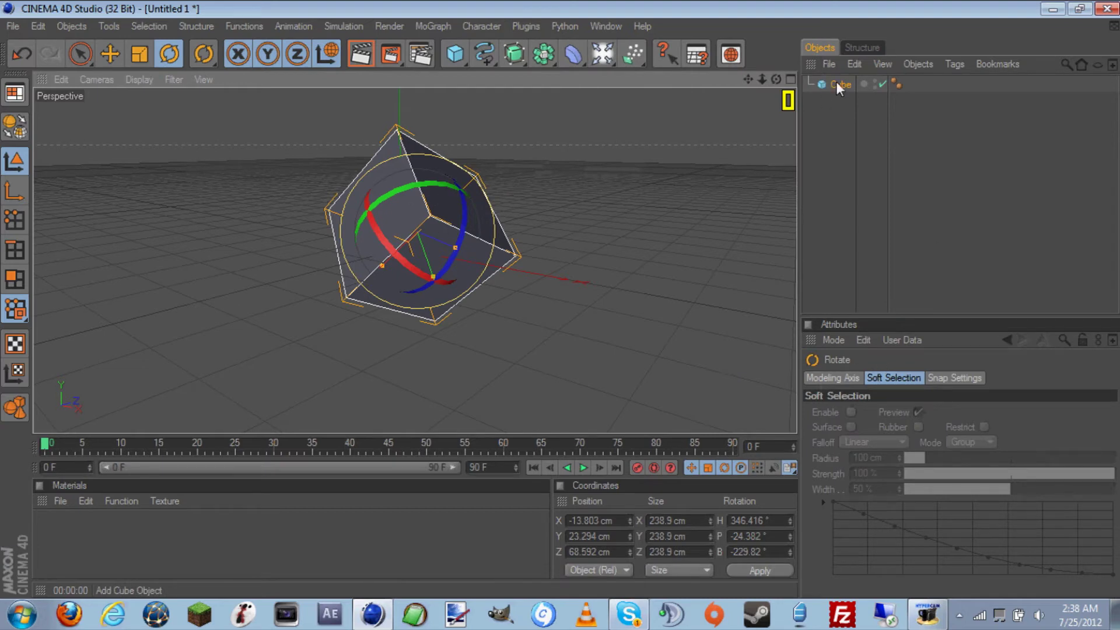
{"action": "left_click", "coordinate": [416, 62]}
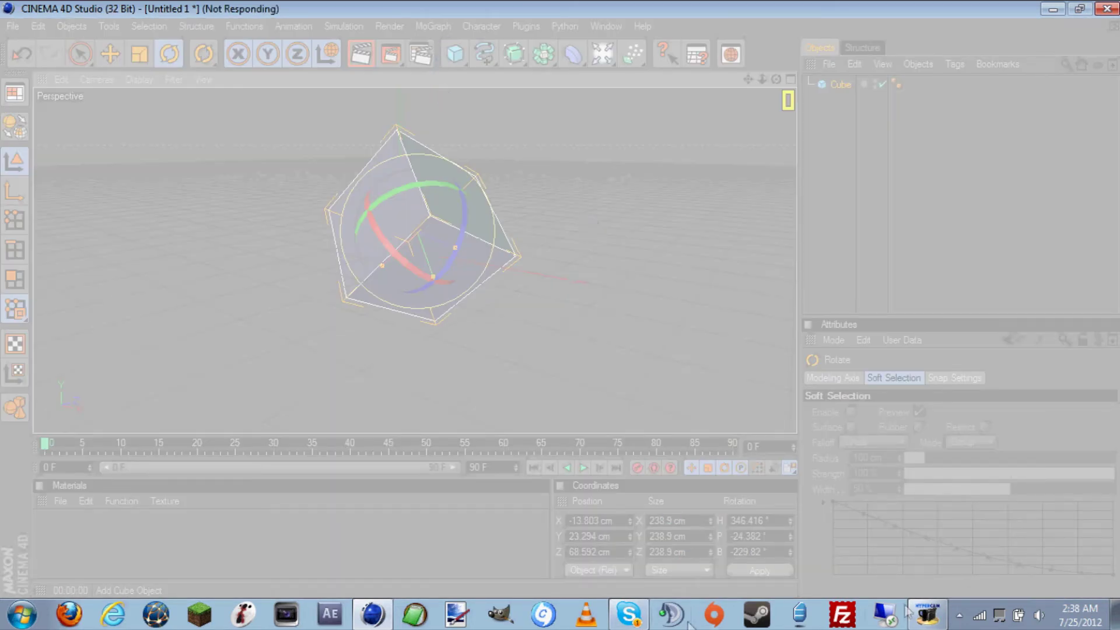
Open Windows Task Manager, examine the running applications and processes, and close it without ending any task
{"action": "right_click", "coordinate": [954, 622]}
{"action": "left_click", "coordinate": [957, 572]}
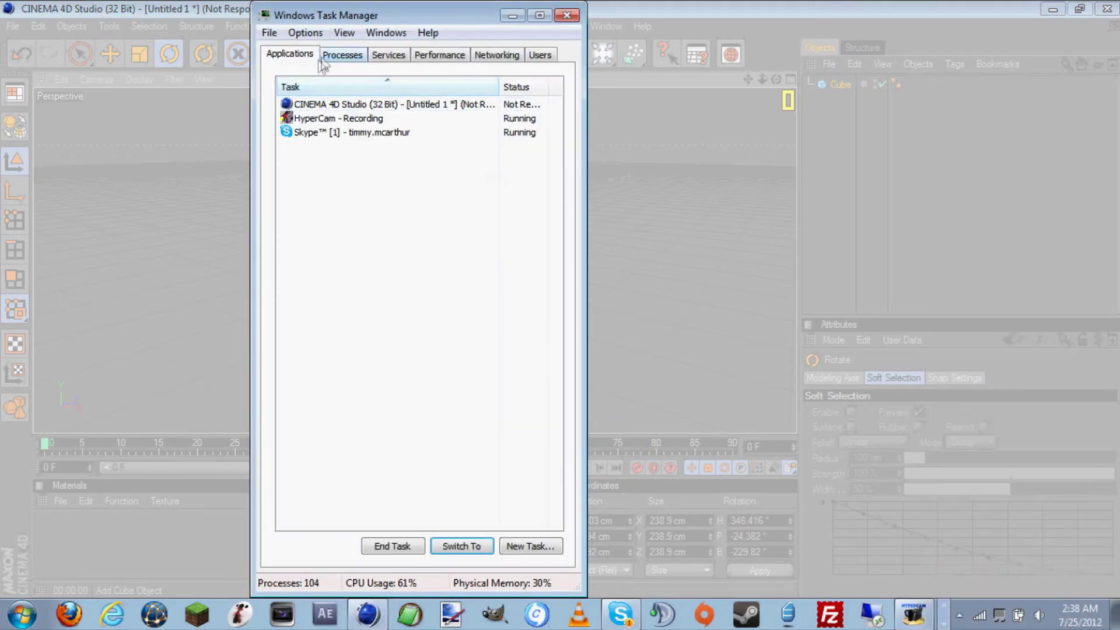
{"action": "left_click", "coordinate": [323, 56]}
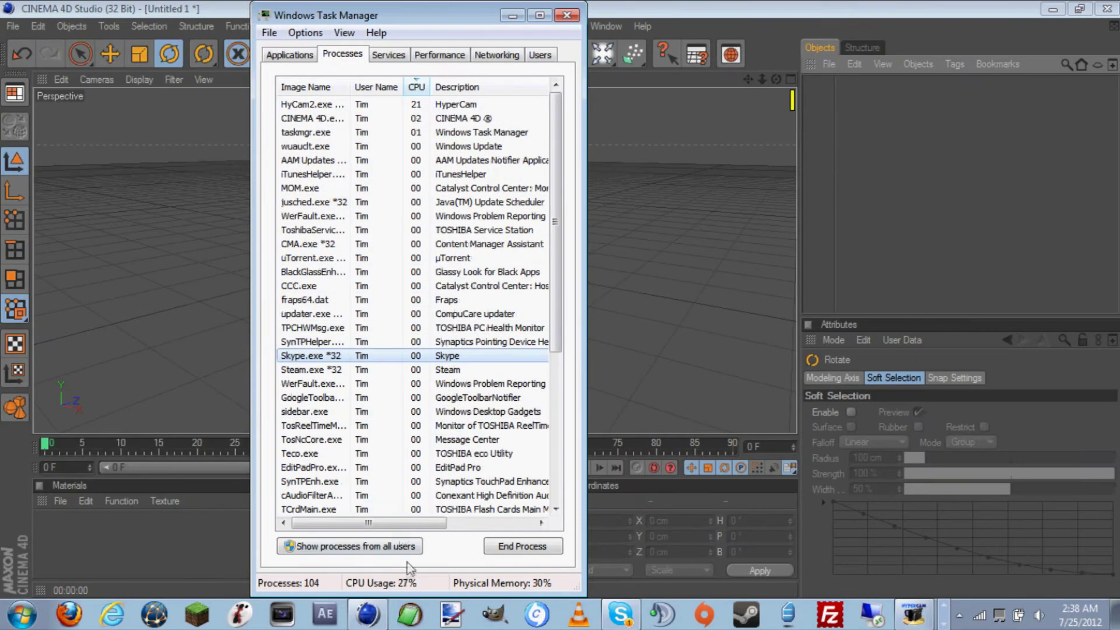
{"action": "left_click", "coordinate": [567, 15]}
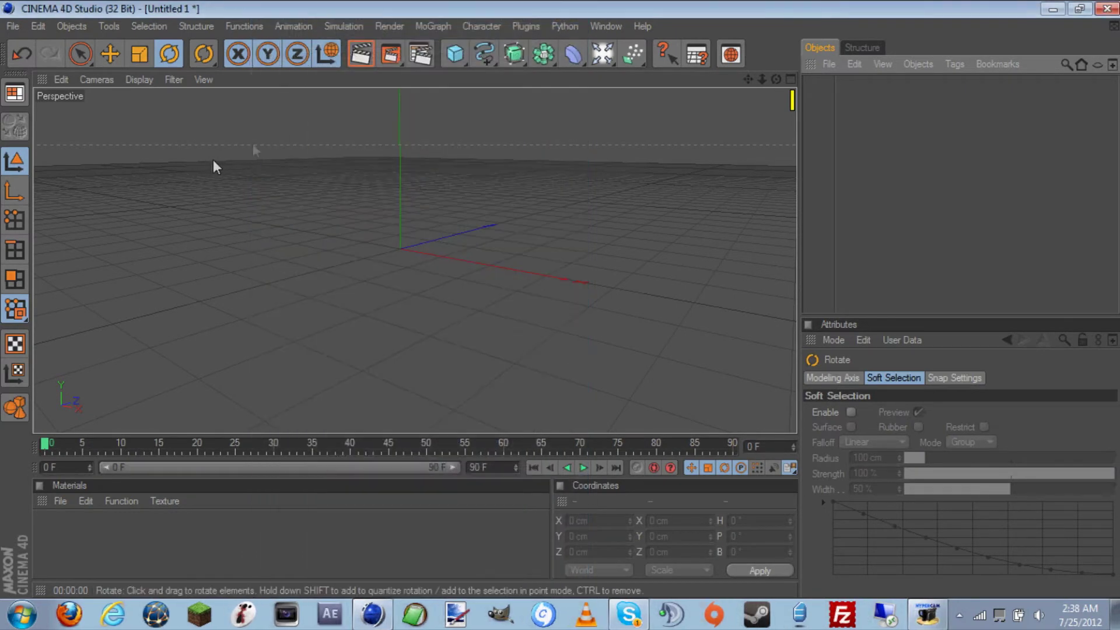
Add a Landscape primitive to the empty scene and view its terrain from close up
{"action": "left_click", "coordinate": [454, 54]}
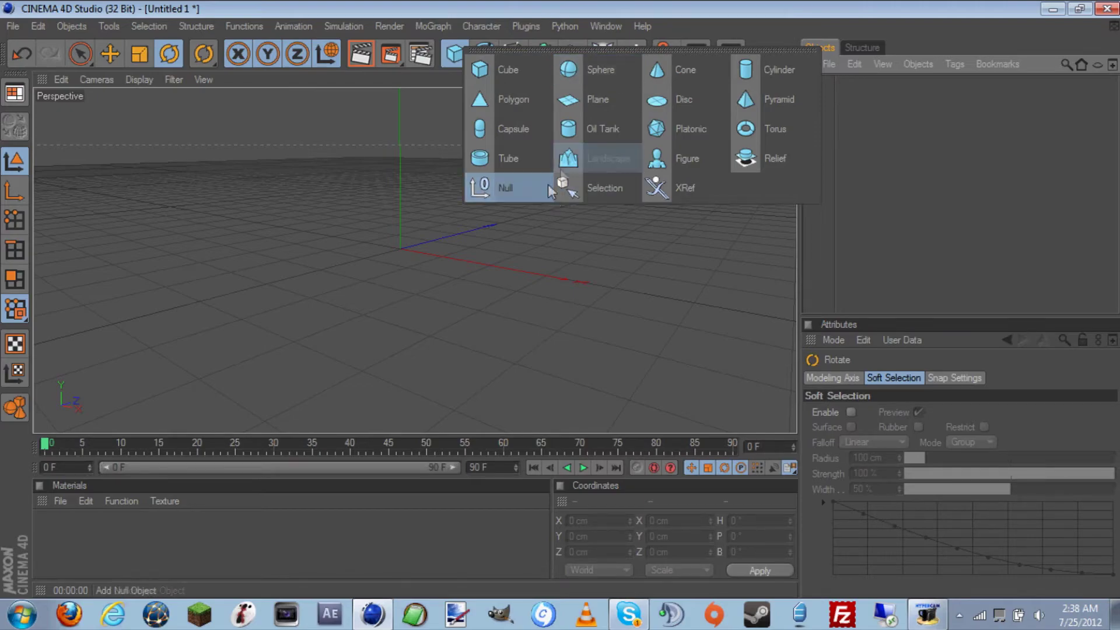
{"action": "left_click", "coordinate": [589, 158]}
{"action": "scroll", "coordinate": [412, 255], "scroll_direction": "up", "scroll_amount": 8}
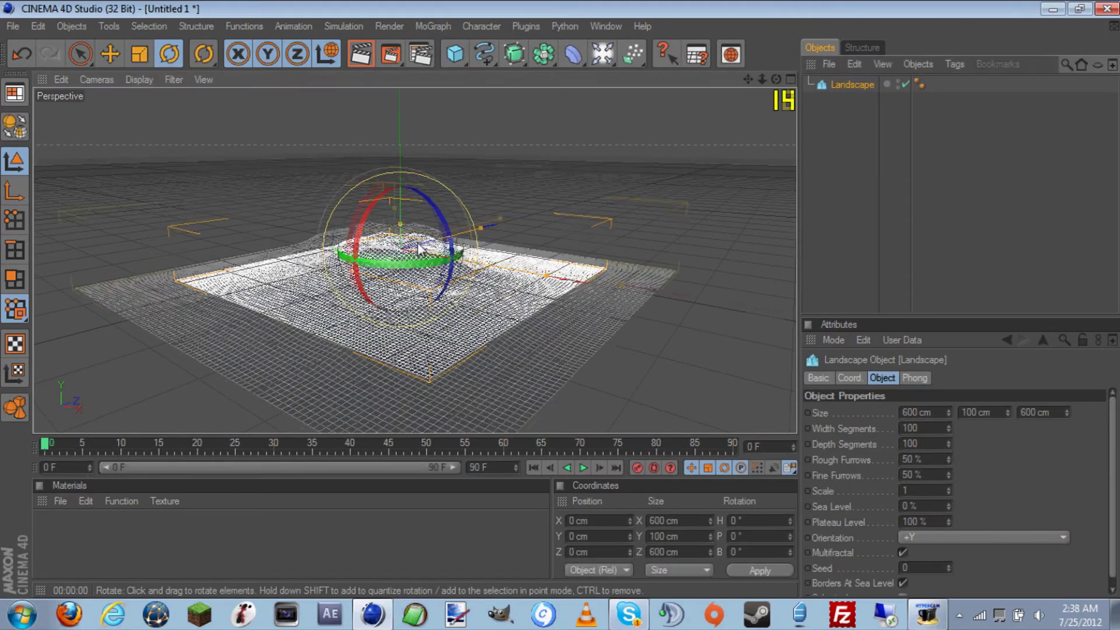
{"action": "scroll", "coordinate": [412, 263], "scroll_direction": "down", "scroll_amount": 5}
{"action": "mouse_move", "coordinate": [776, 79]}
{"action": "left_mouse_down"}
{"action": "mouse_move", "coordinate": [688, 83]}
{"action": "mouse_move", "coordinate": [494, 129]}
{"action": "left_mouse_up"}
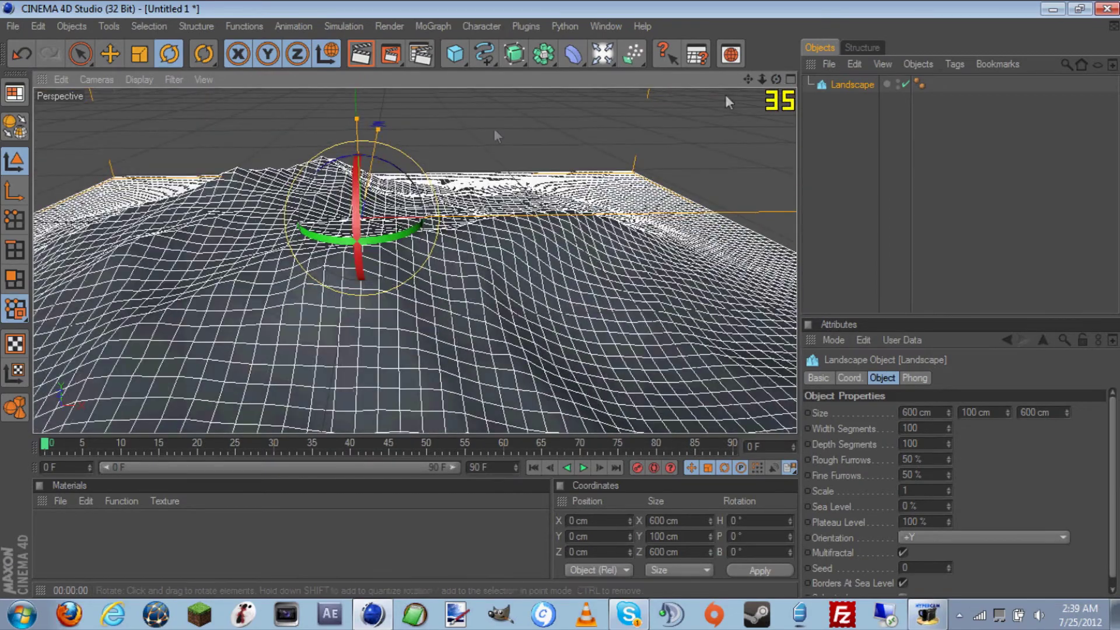
Examine the spline, NURBS and array modeling object collections without adding any of them
{"action": "left_click", "coordinate": [488, 51]}
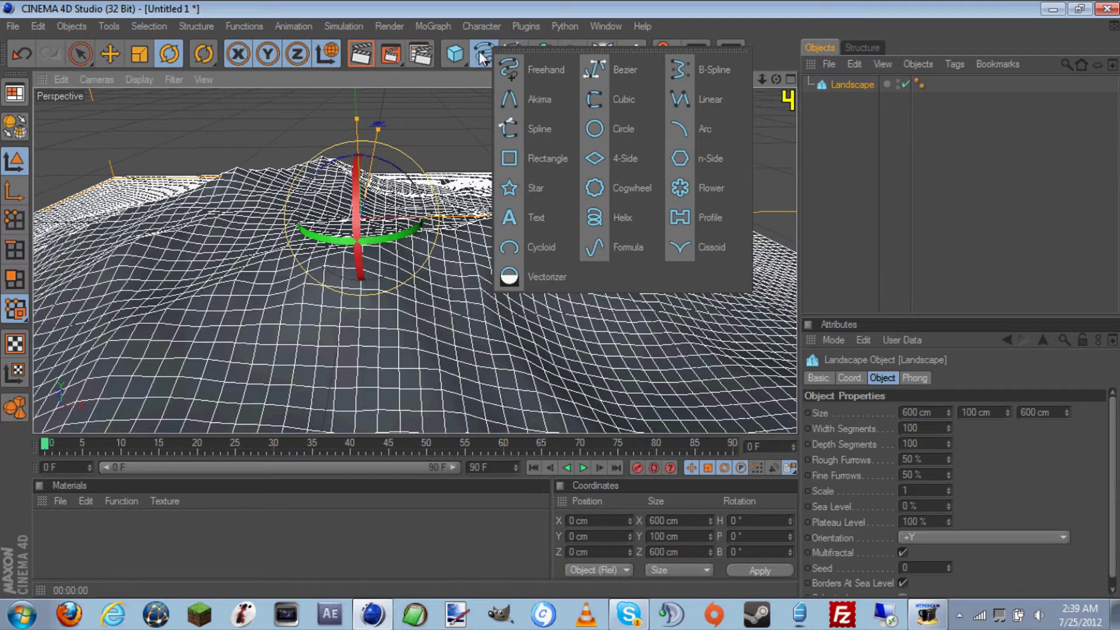
{"action": "left_click", "coordinate": [482, 54]}
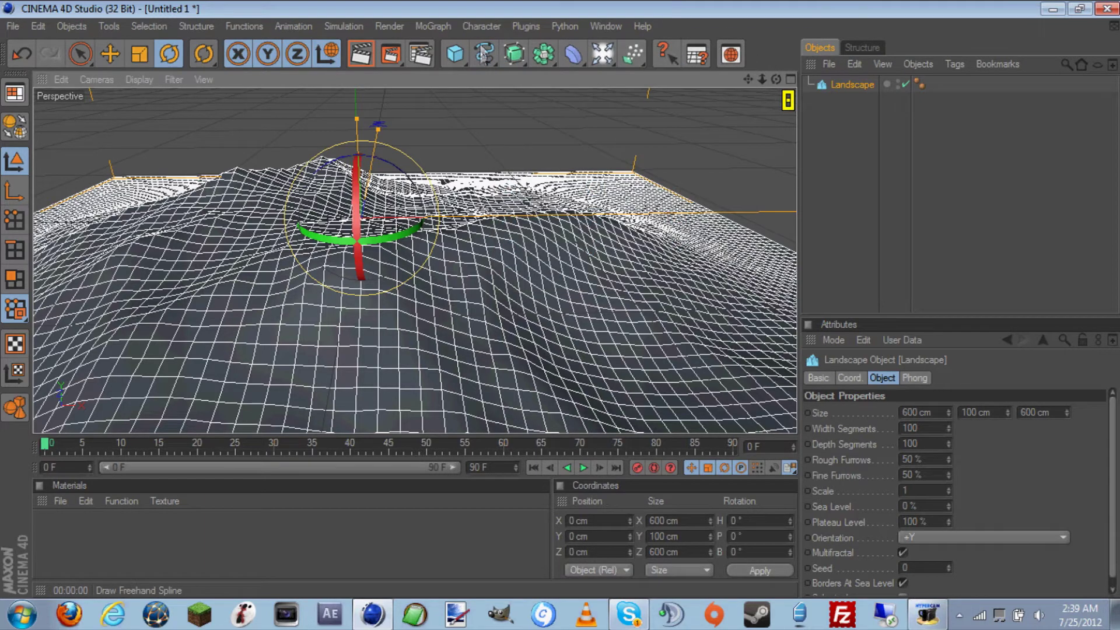
{"action": "left_click", "coordinate": [482, 48]}
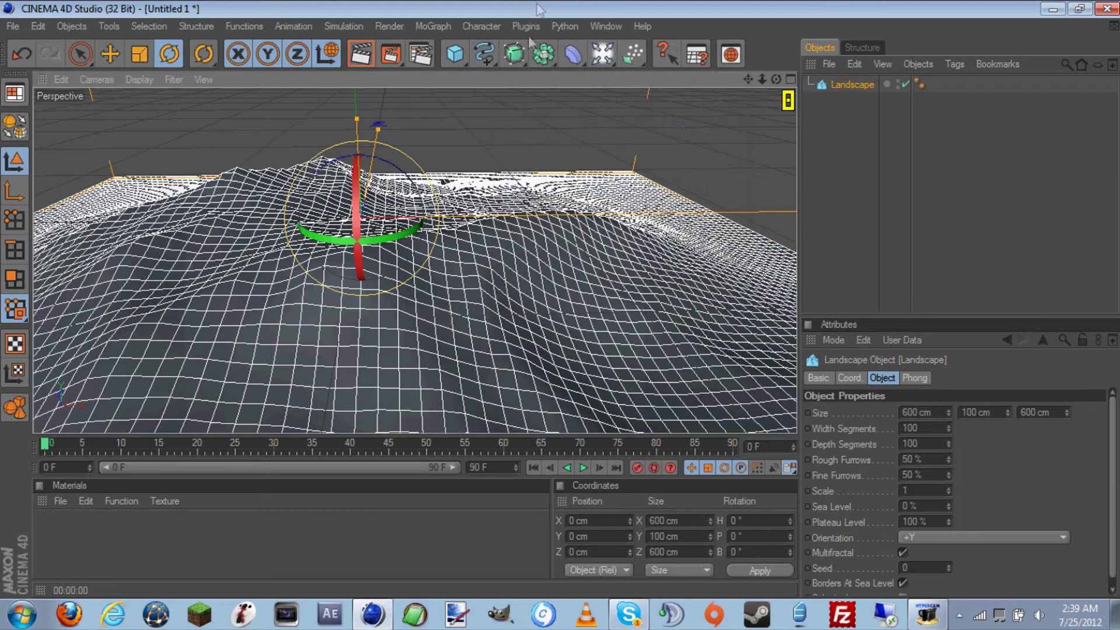
{"action": "left_click", "coordinate": [514, 54]}
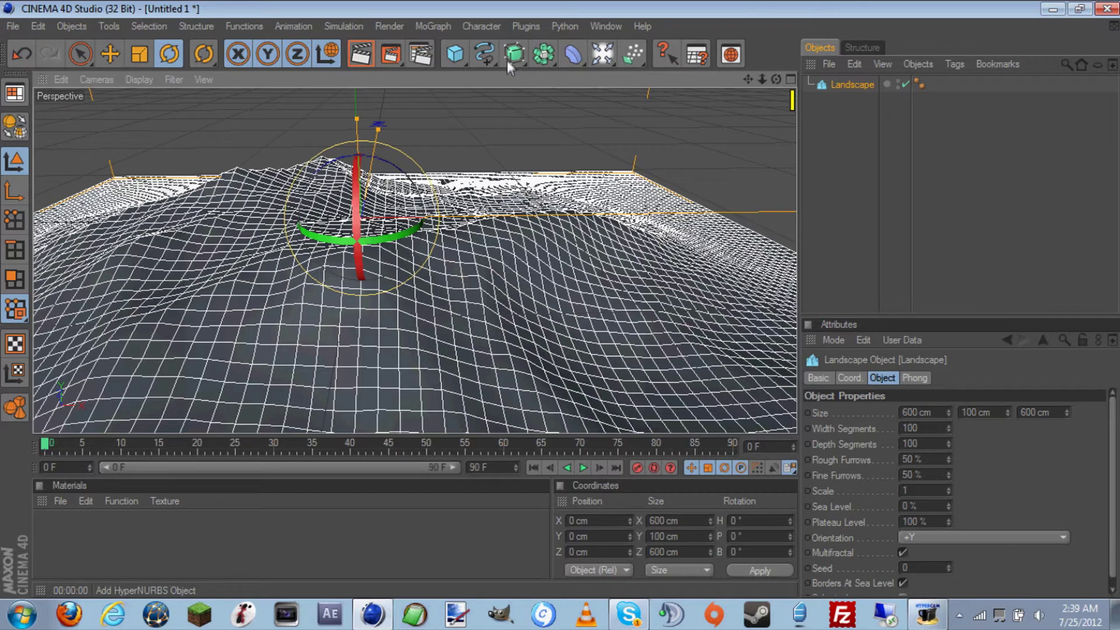
{"action": "left_click", "coordinate": [543, 55]}
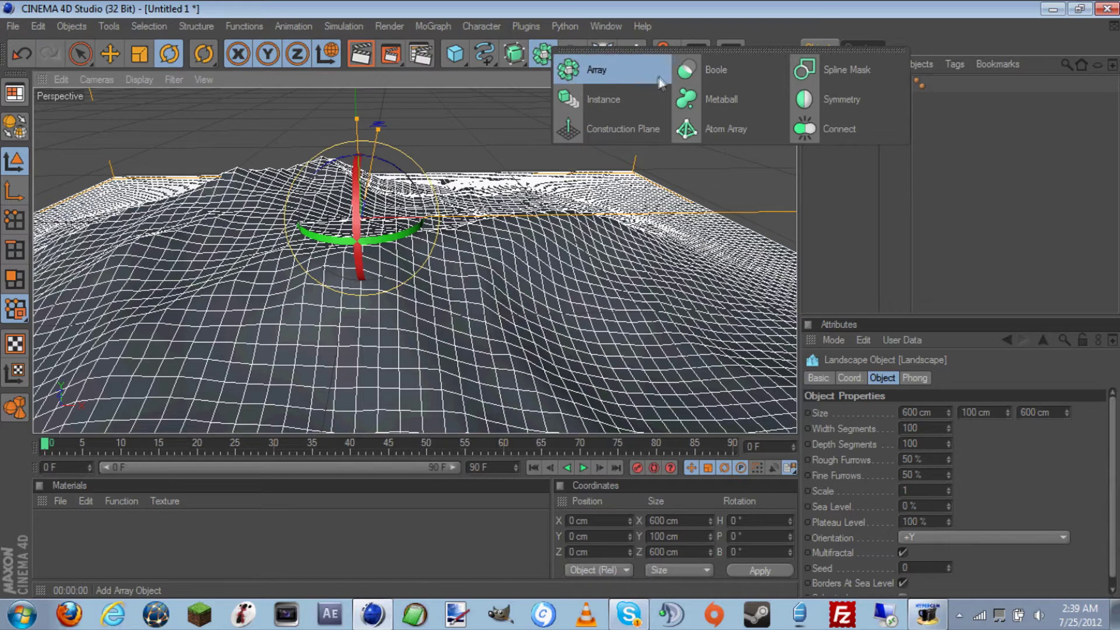
Add an Explosion deformer, raise it to about Y 32 cm, and scrub the timeline to frame 73
{"action": "left_click", "coordinate": [572, 54]}
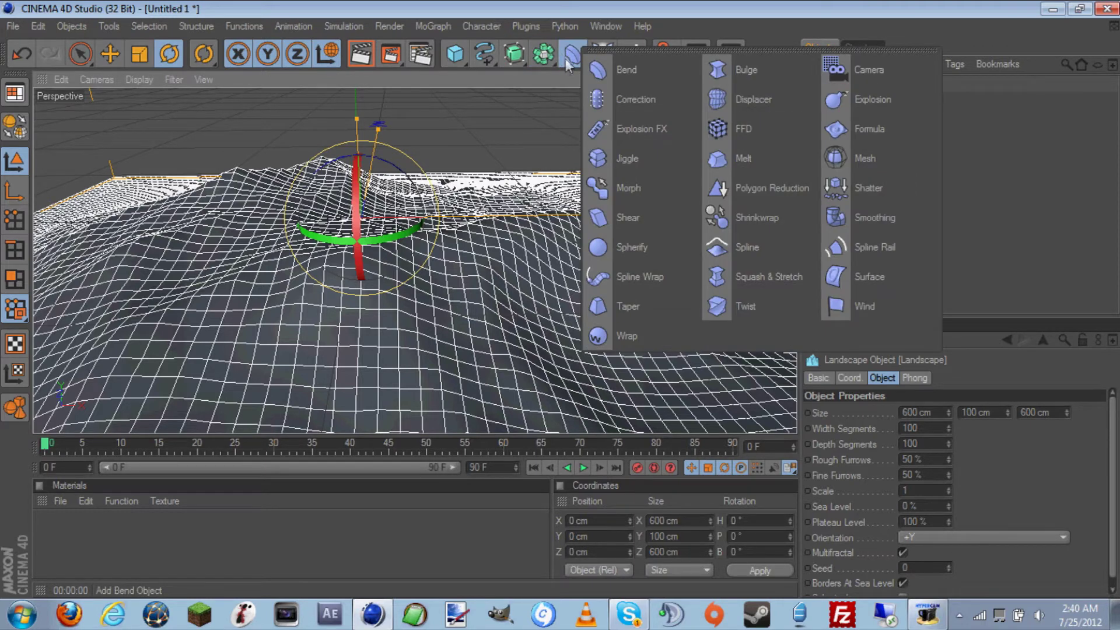
{"action": "left_click", "coordinate": [868, 100]}
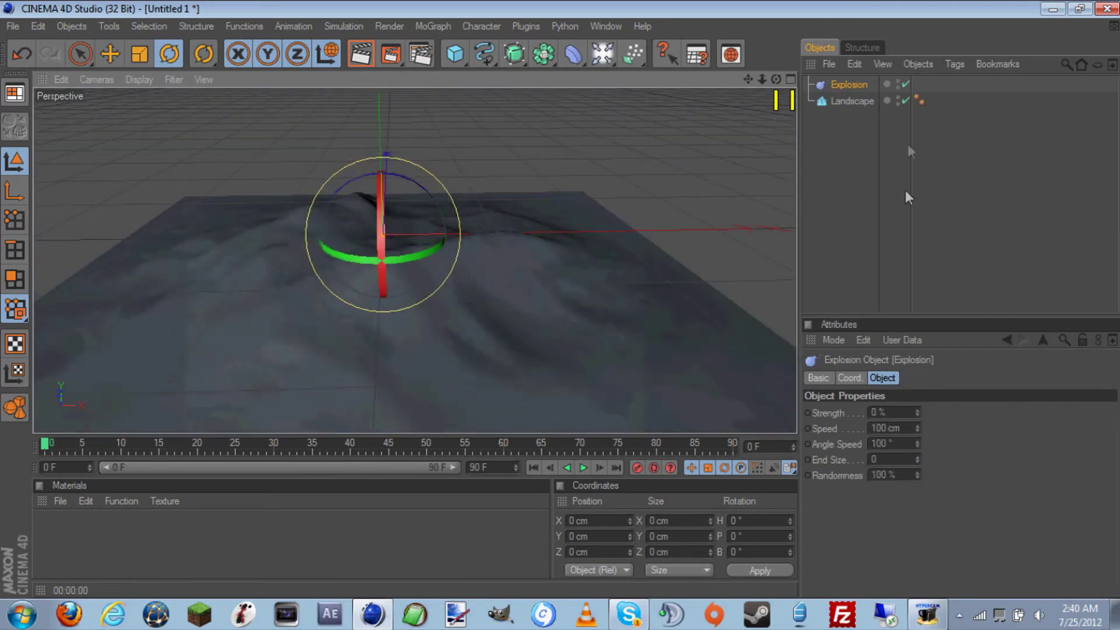
{"action": "left_click", "coordinate": [111, 55]}
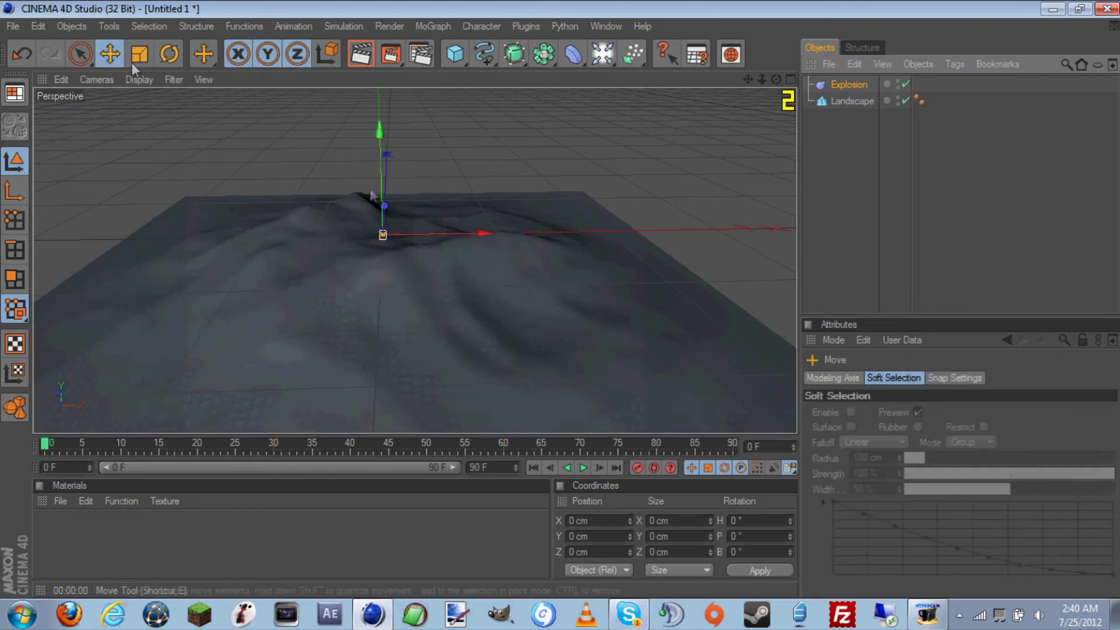
{"action": "left_click", "coordinate": [365, 144]}
{"action": "left_click_drag", "start_coordinate": [379, 138], "coordinate": [379, 103]}
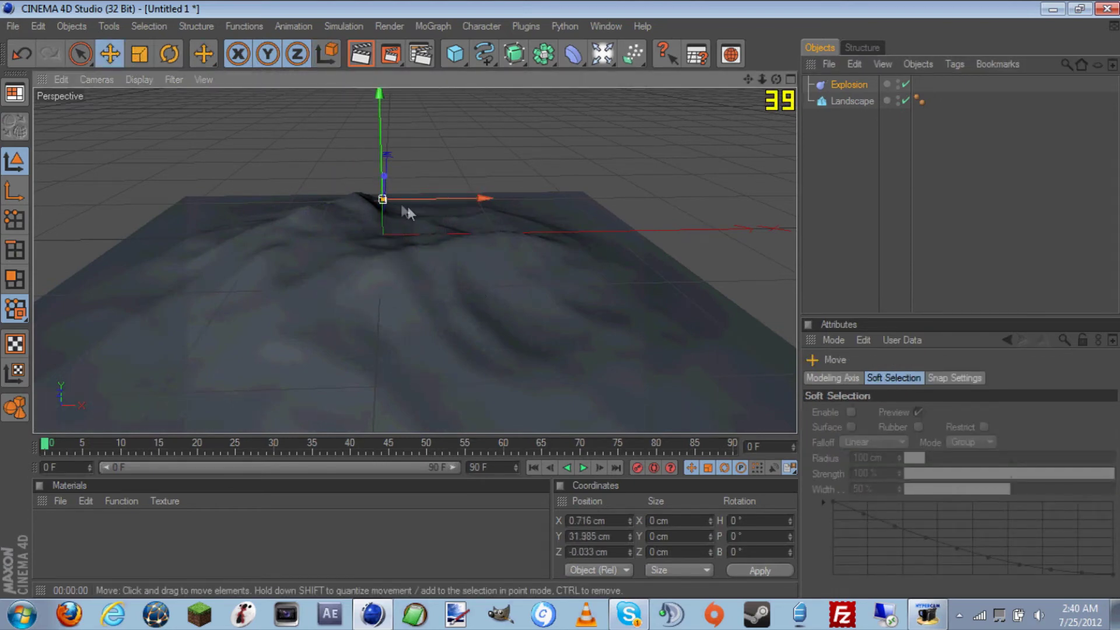
{"action": "left_click", "coordinate": [83, 444]}
{"action": "left_click", "coordinate": [105, 445]}
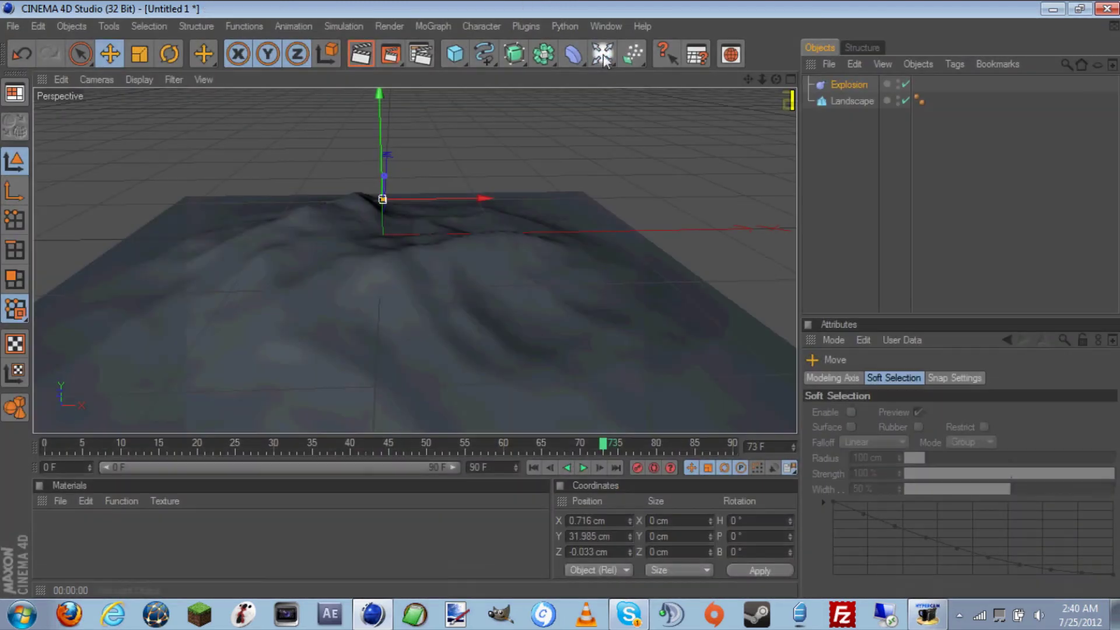
Add an Omni light and raise it above the landscape to about Y 51.6 cm
{"action": "left_click", "coordinate": [604, 54]}
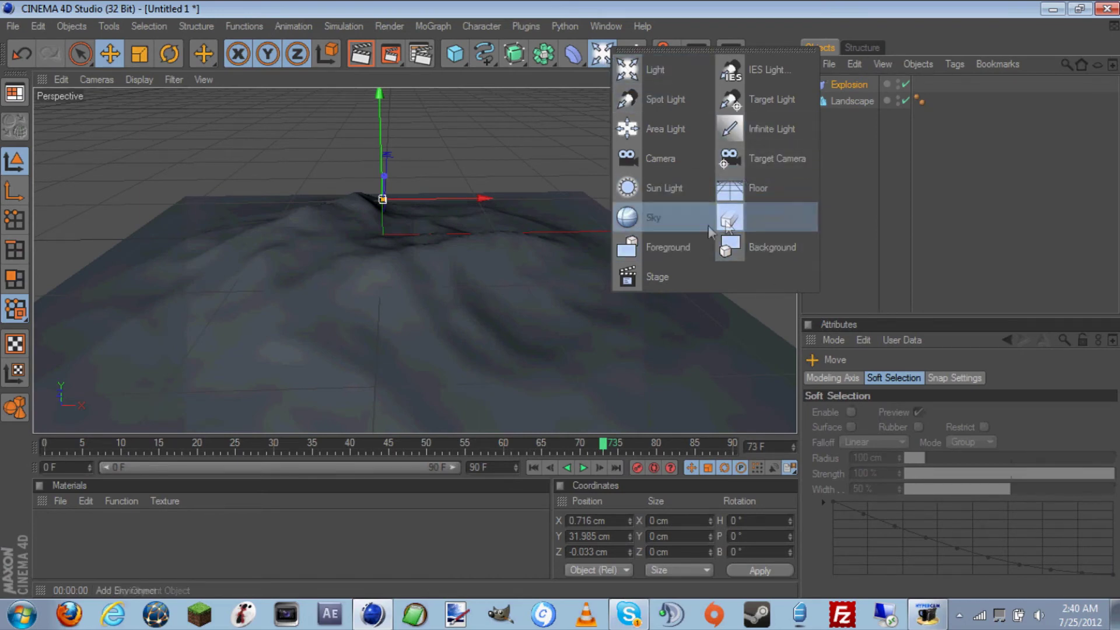
{"action": "left_click", "coordinate": [651, 69]}
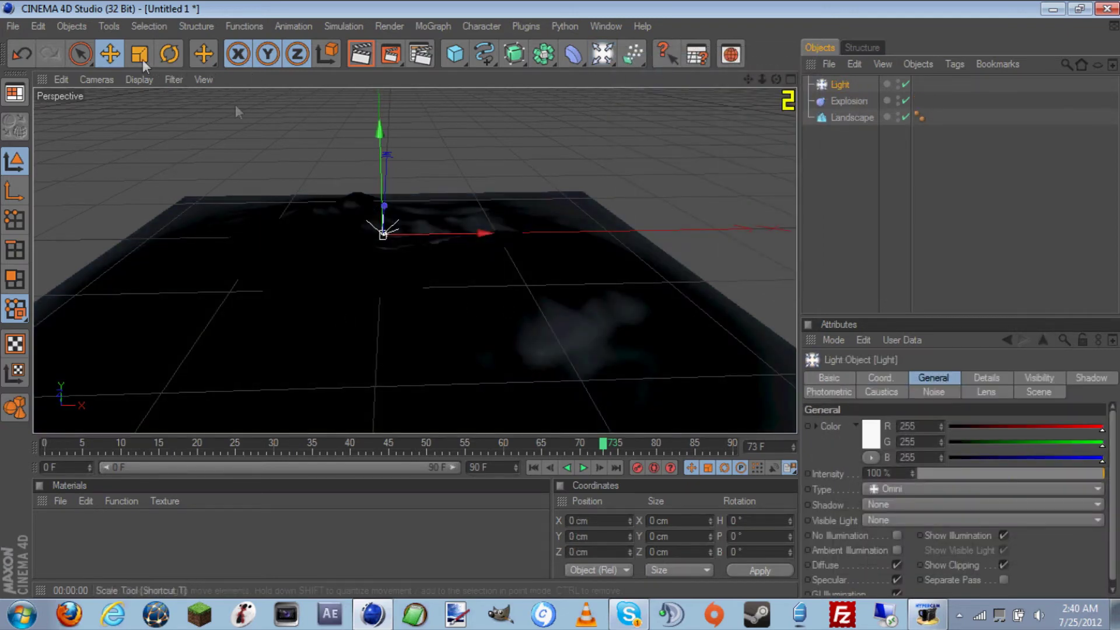
{"action": "left_click_drag", "start_coordinate": [382, 129], "coordinate": [383, 73]}
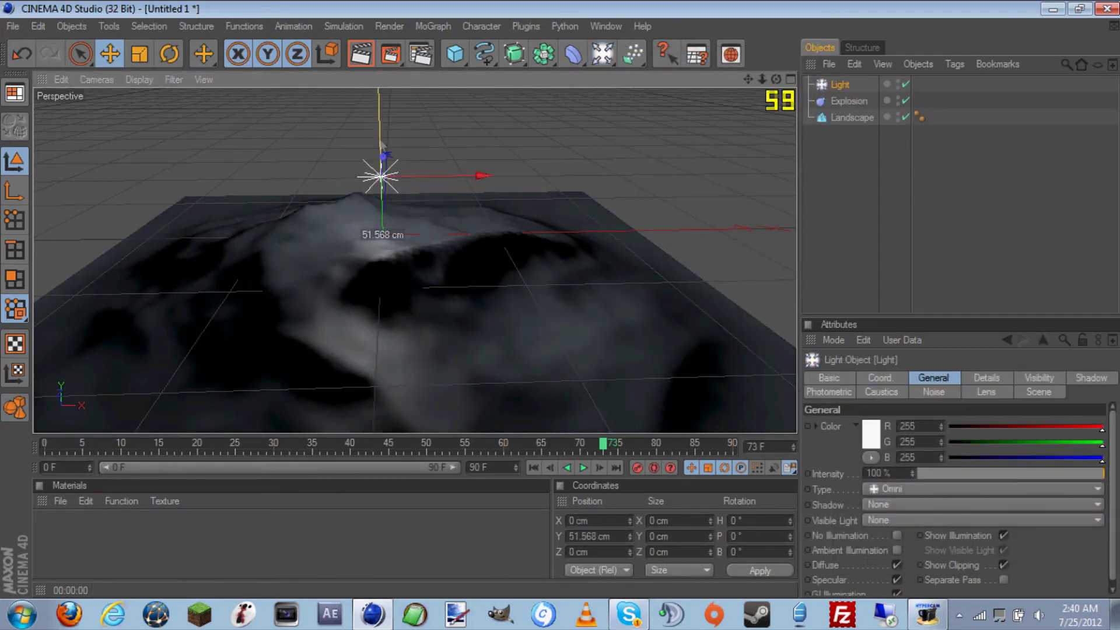
Render the lit landscape in the active view from a low angle, and return to the editor view
{"action": "left_click_drag", "start_coordinate": [776, 80], "coordinate": [834, 43]}
{"action": "left_click", "coordinate": [357, 56]}
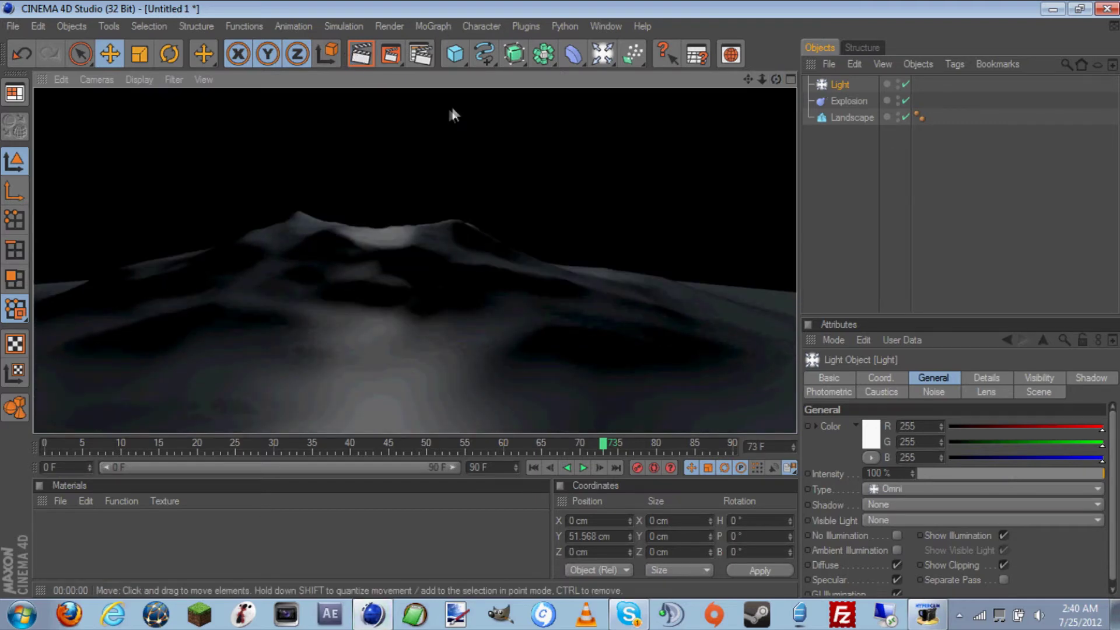
{"action": "left_click", "coordinate": [493, 155]}
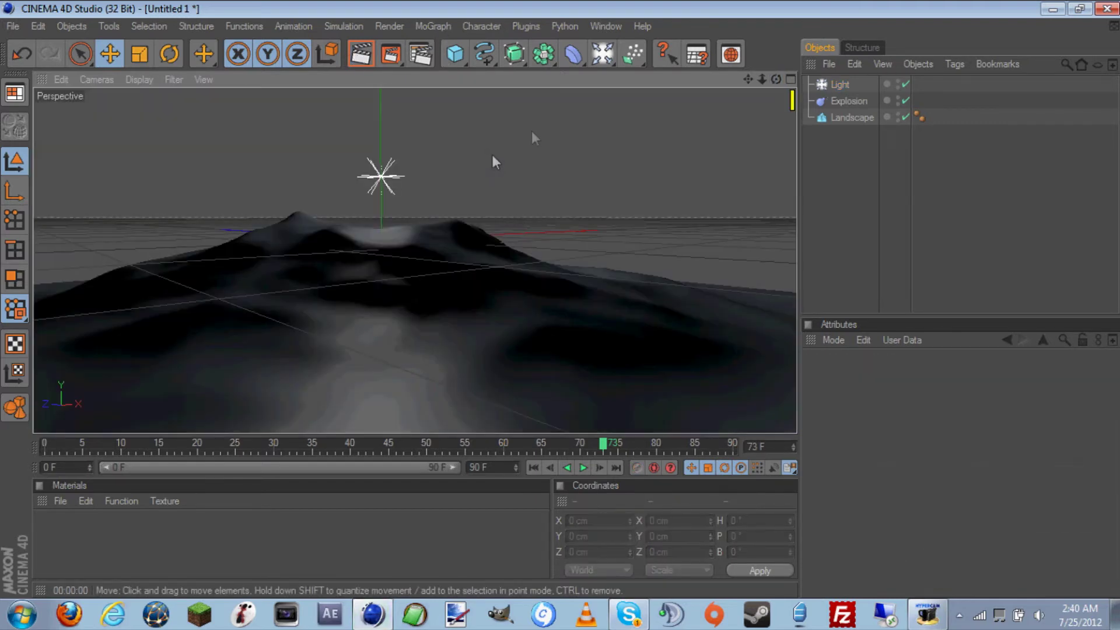
Look through the particle objects, such as Emitter, Deflector and Gravity, without adding one
{"action": "left_click", "coordinate": [632, 55]}
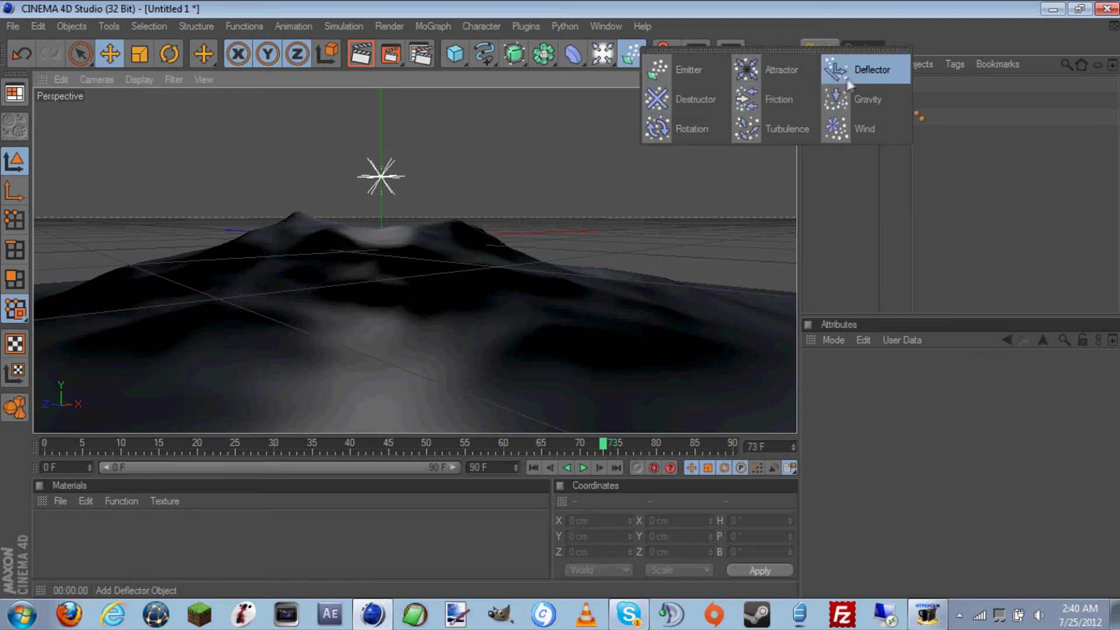
{"action": "left_click", "coordinate": [658, 8]}
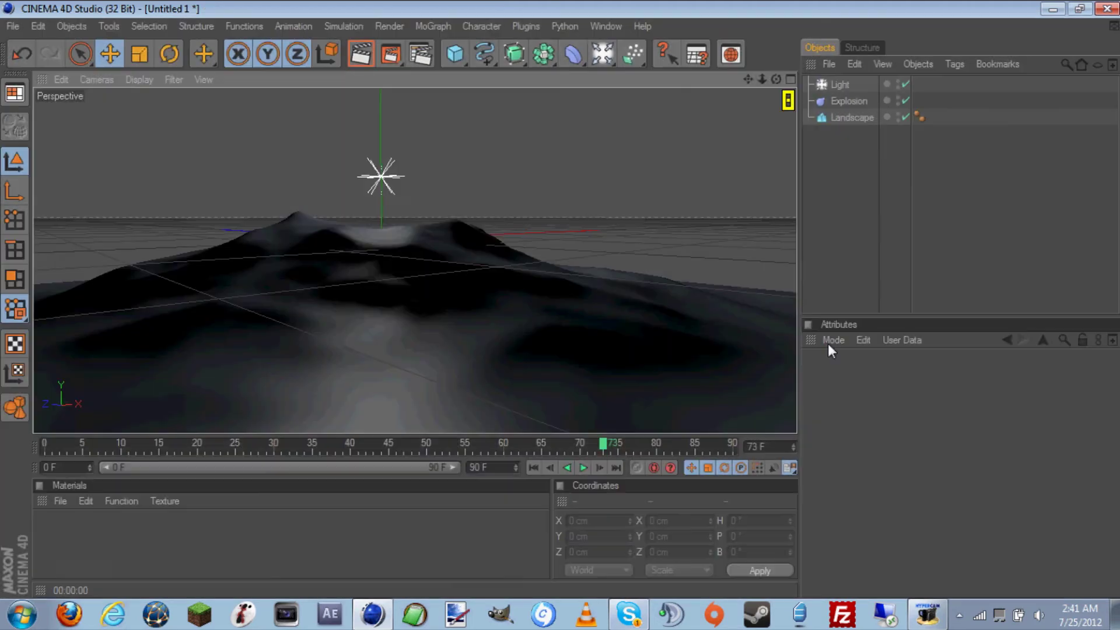
Delete the Light, Explosion and Landscape objects together from the scene
{"action": "left_click_drag", "start_coordinate": [880, 245], "coordinate": [846, 185]}
{"action": "left_click_drag", "start_coordinate": [835, 143], "coordinate": [805, 77]}
{"action": "key", "text": "Delete"}
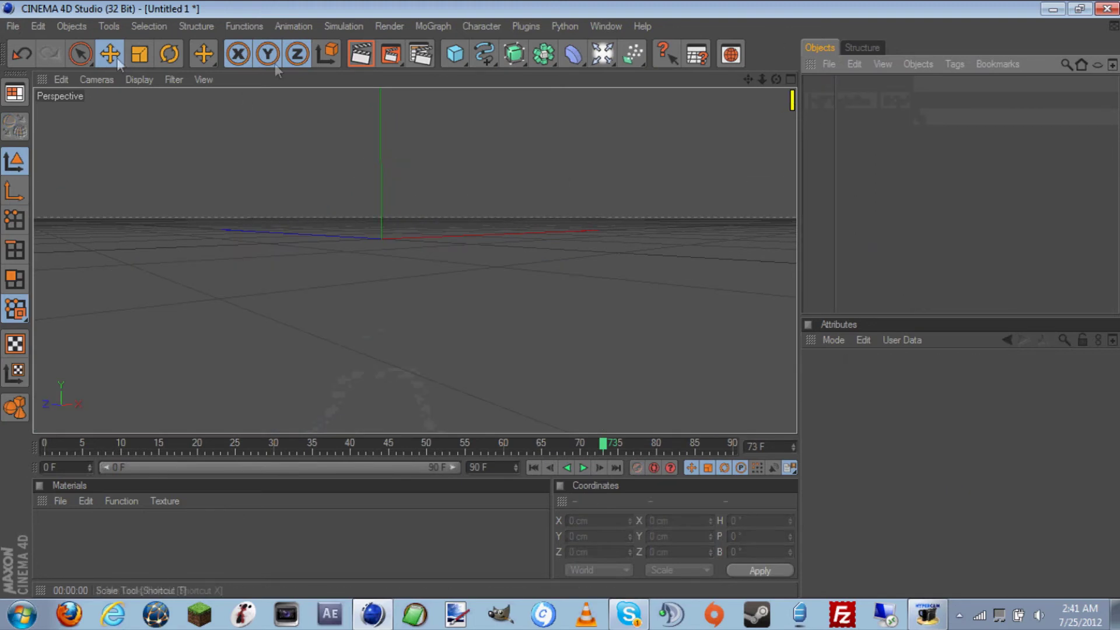
Add a new cube, delete it, and undo the deletion
{"action": "left_click", "coordinate": [456, 53]}
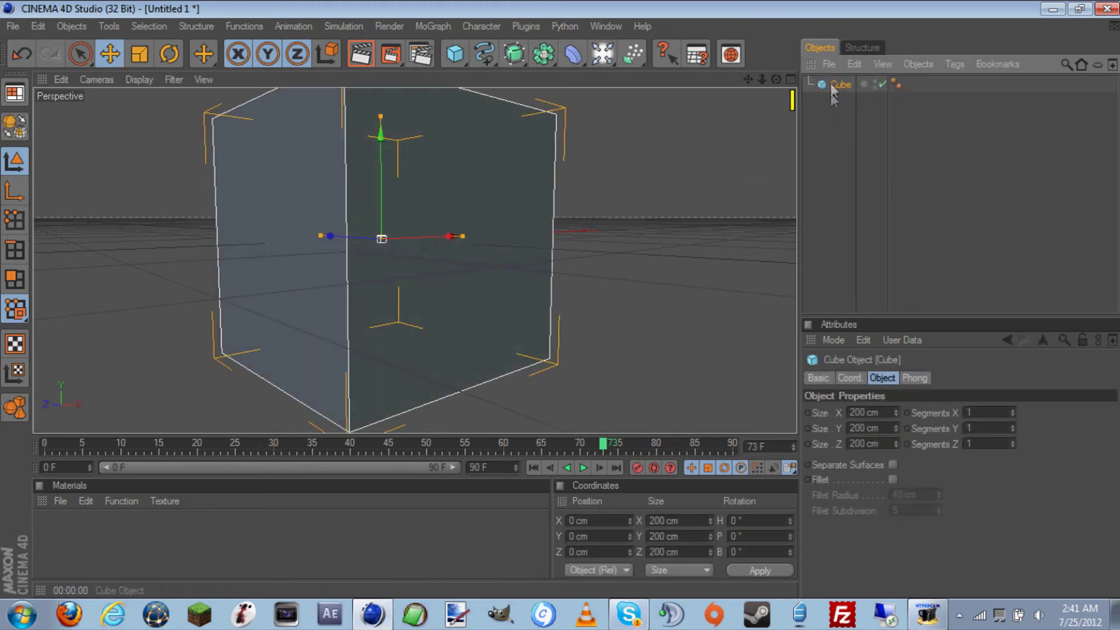
{"action": "key", "text": "Delete"}
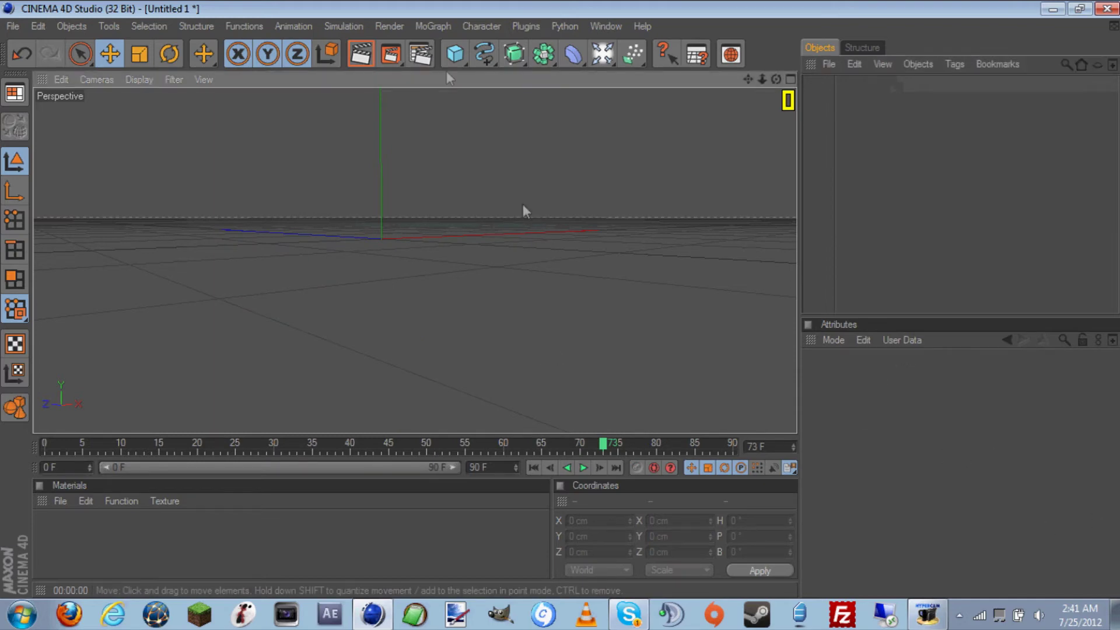
{"action": "key", "text": "ctrl+z"}
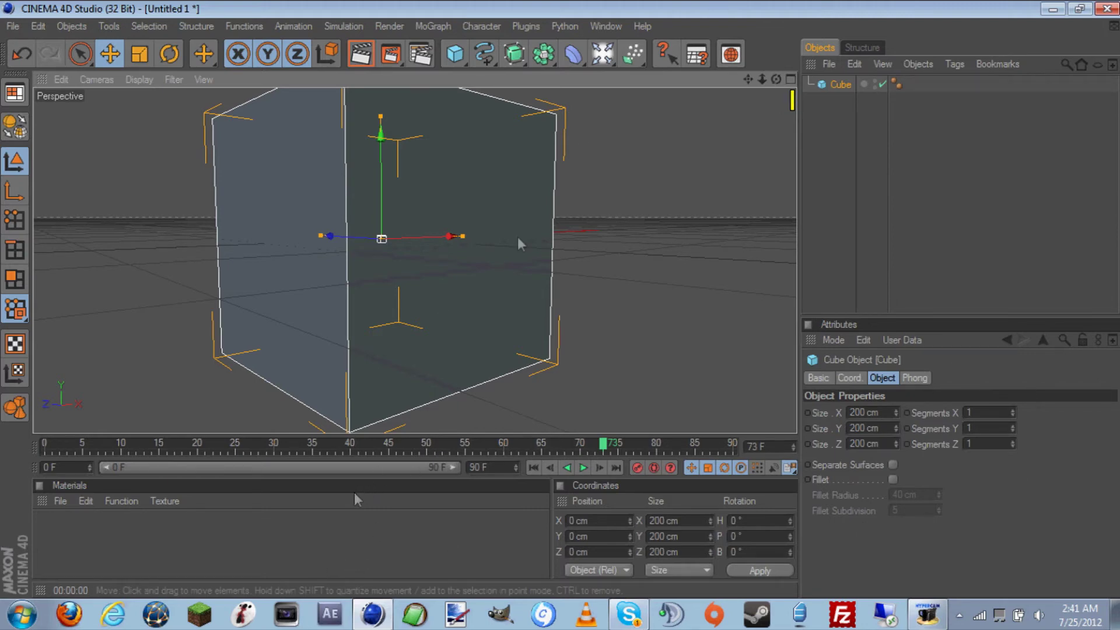
Raise the cube along its vertical axis to about Y 78.5 cm
{"action": "left_click_drag", "start_coordinate": [777, 79], "coordinate": [573, 274]}
{"action": "left_click_drag", "start_coordinate": [380, 124], "coordinate": [378, 33]}
Create a new material and name it "The Cube Material" in the Material Editor
{"action": "double_click", "coordinate": [160, 569]}
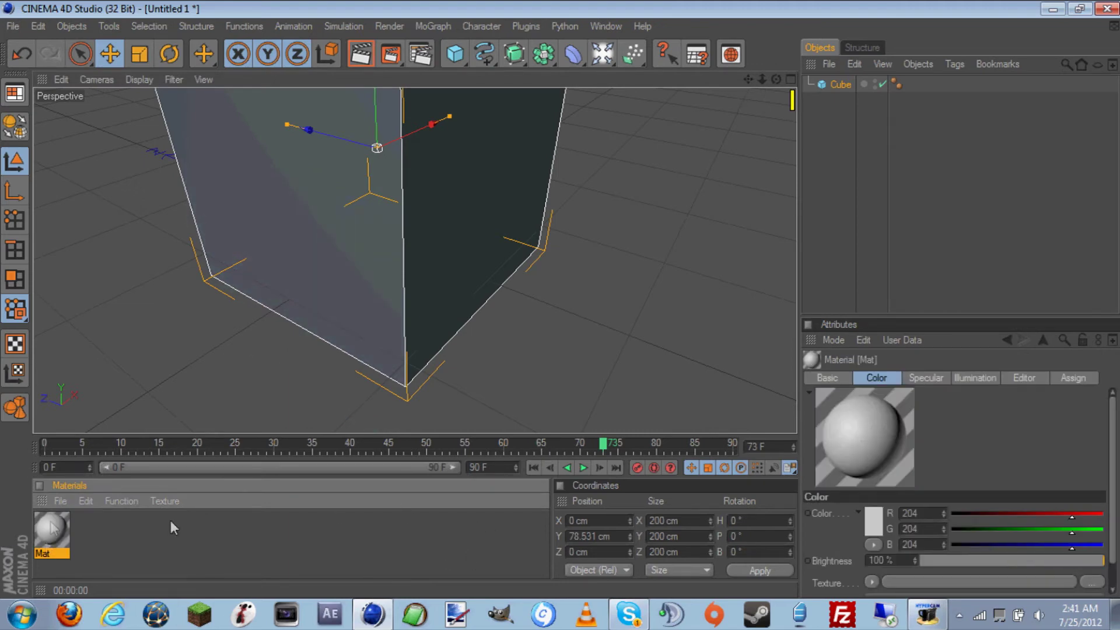
{"action": "double_click", "coordinate": [52, 539]}
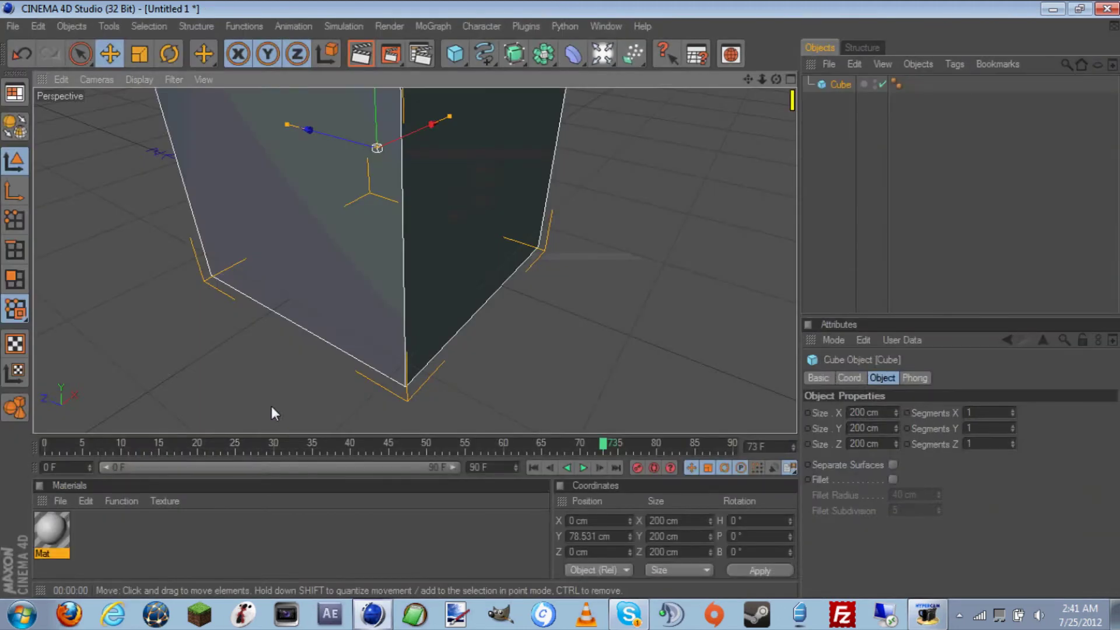
{"action": "double_click", "coordinate": [56, 525]}
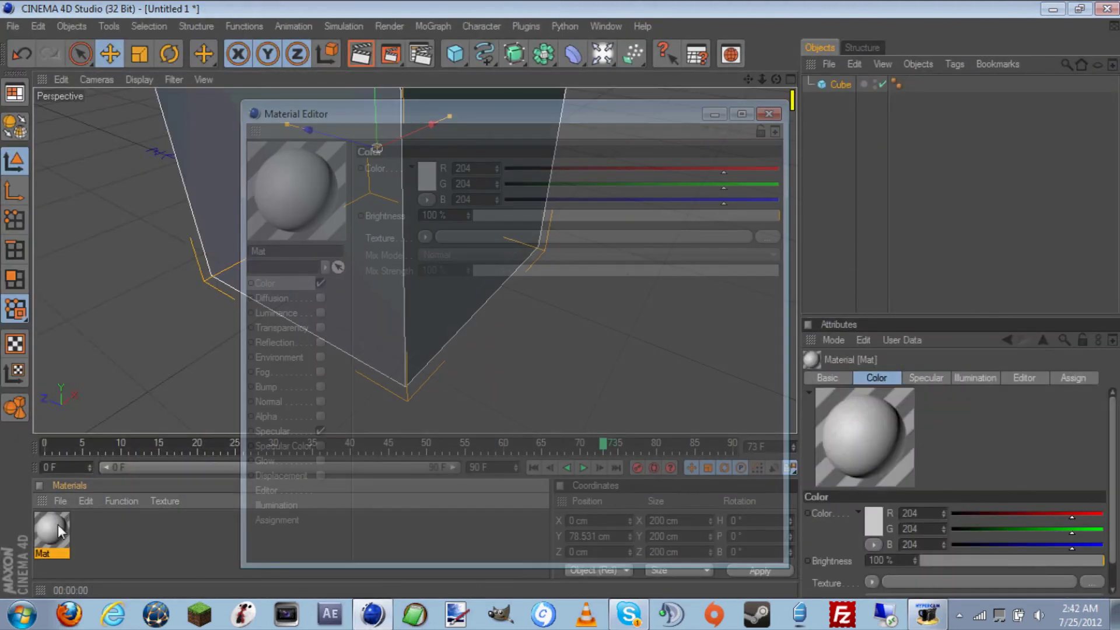
{"action": "double_click", "coordinate": [303, 255]}
{"action": "type", "text": "The Bude M"}
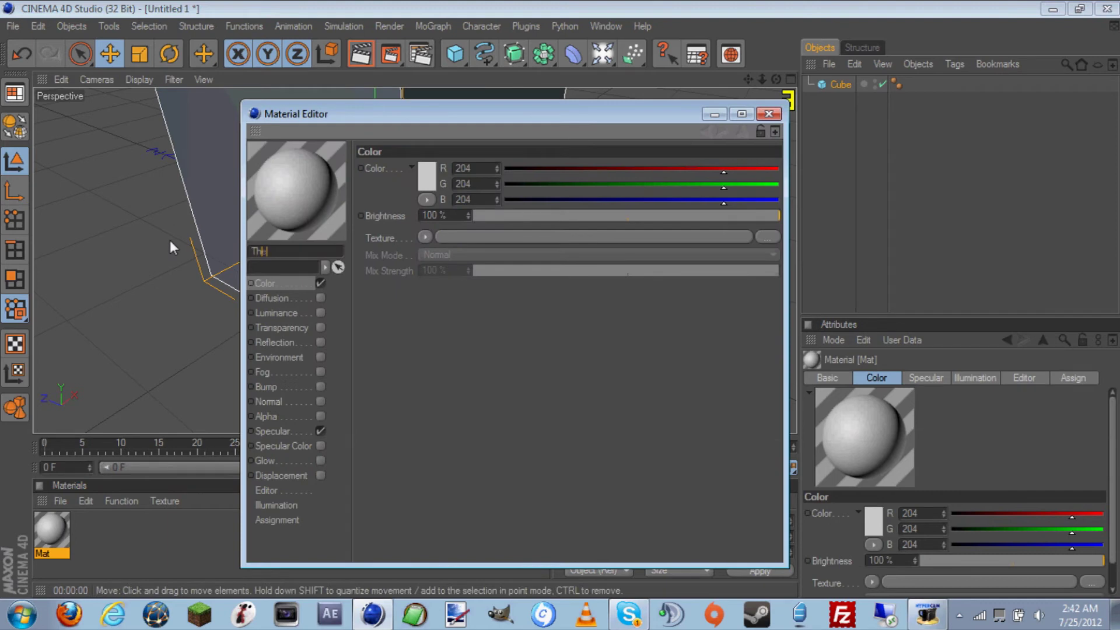
{"action": "key", "text": "BackSpace"}
{"action": "key", "text": "BackSpace"}
{"action": "key", "text": "BackSpace"}
{"action": "key", "text": "BackSpace"}
{"action": "key", "text": "BackSpace"}
{"action": "key", "text": "BackSpace"}
{"action": "type", "text": "Cube Materia"}
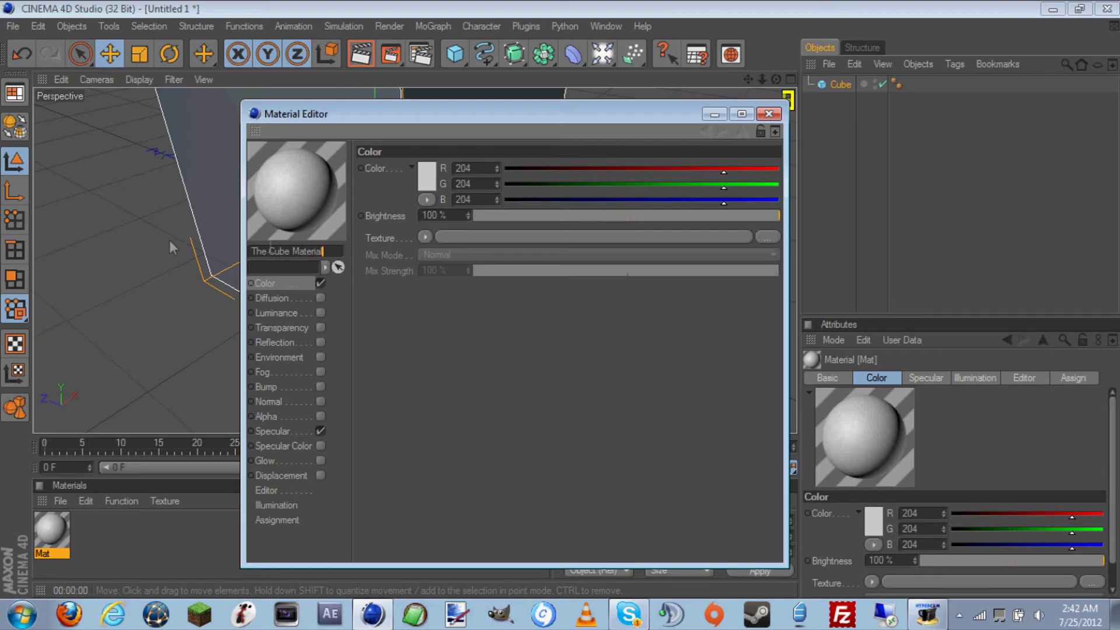
Set the cube material's color to black with R, G and B all at 0
{"action": "key", "text": "Return"}
{"action": "left_click_drag", "start_coordinate": [723, 173], "coordinate": [507, 162]}
{"action": "left_click", "coordinate": [506, 185]}
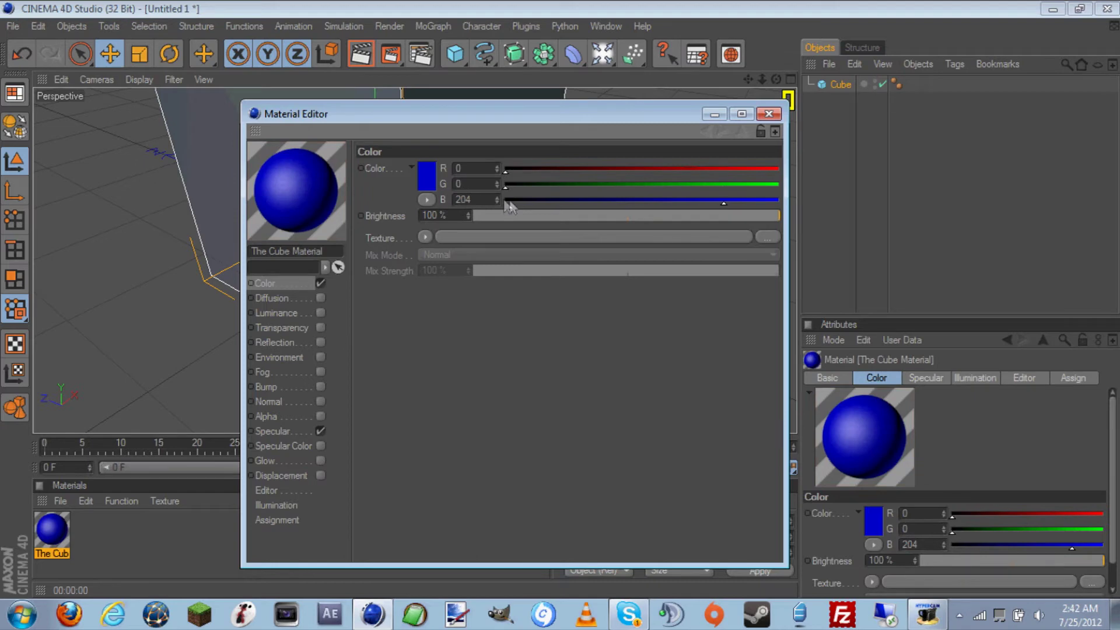
{"action": "left_click", "coordinate": [505, 200]}
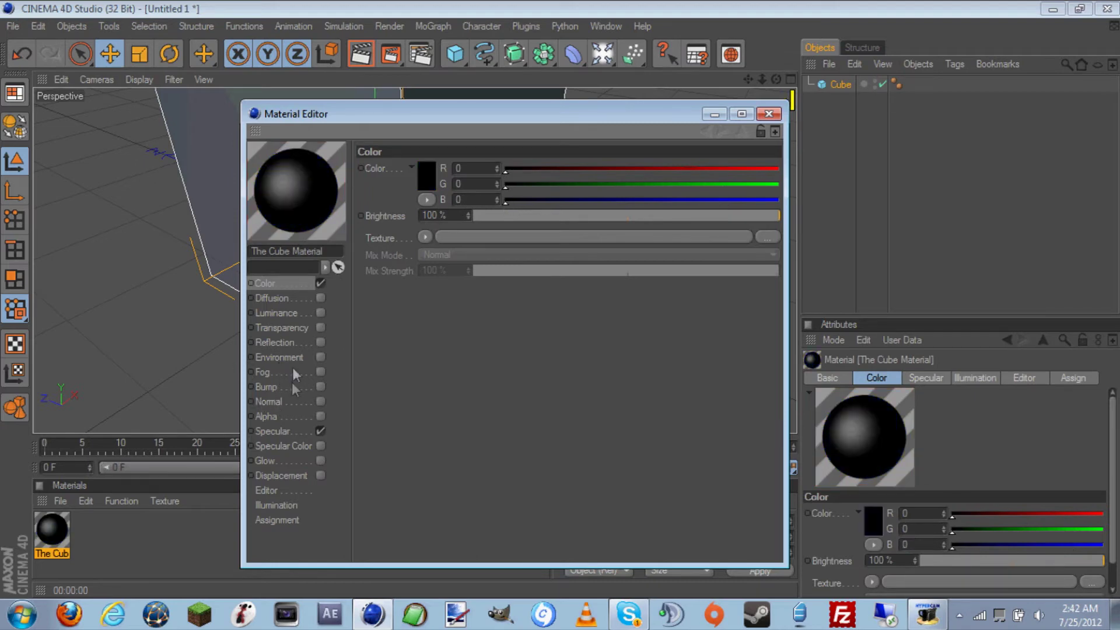
Enable Reflection on the cube material and set its reflection brightness to 50%
{"action": "left_click", "coordinate": [280, 343]}
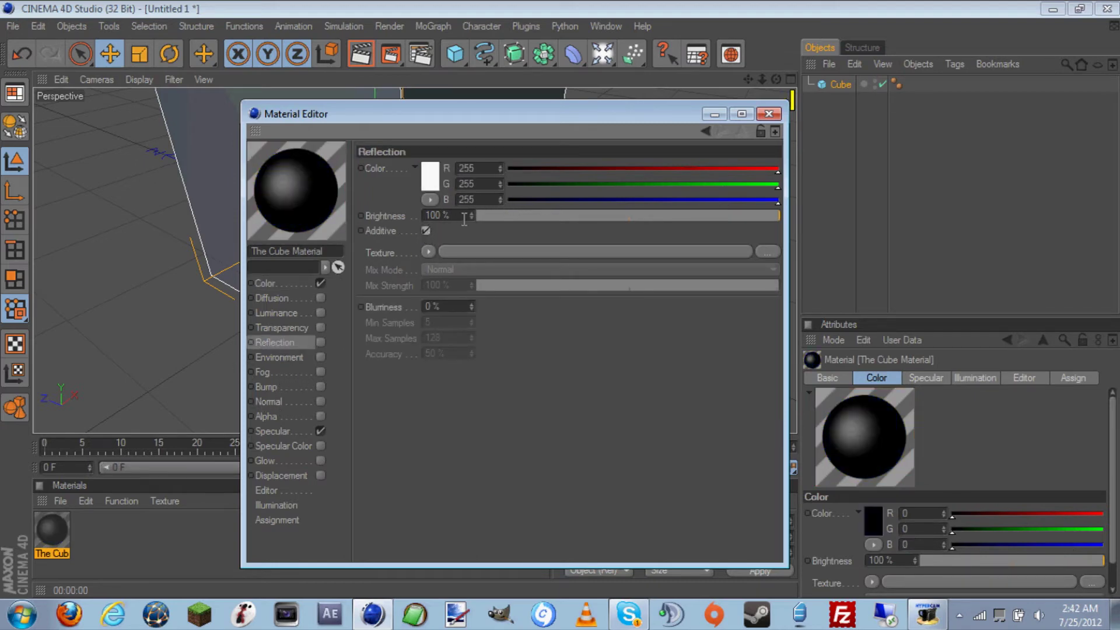
{"action": "left_click", "coordinate": [320, 342]}
{"action": "left_click", "coordinate": [437, 216]}
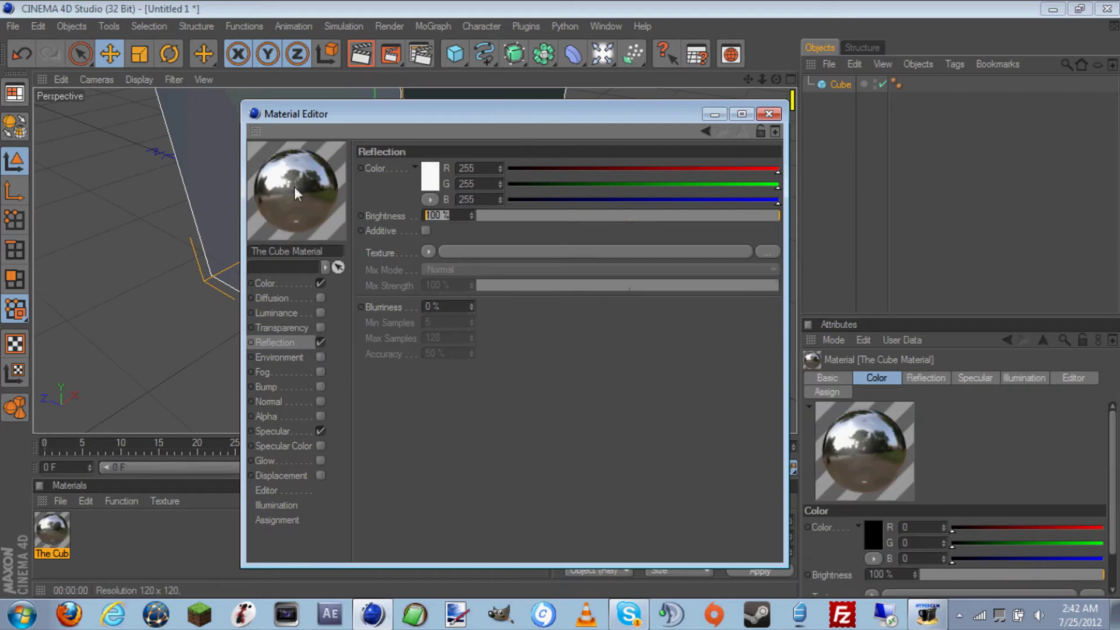
{"action": "type", "text": "50"}
{"action": "key", "text": "Return"}
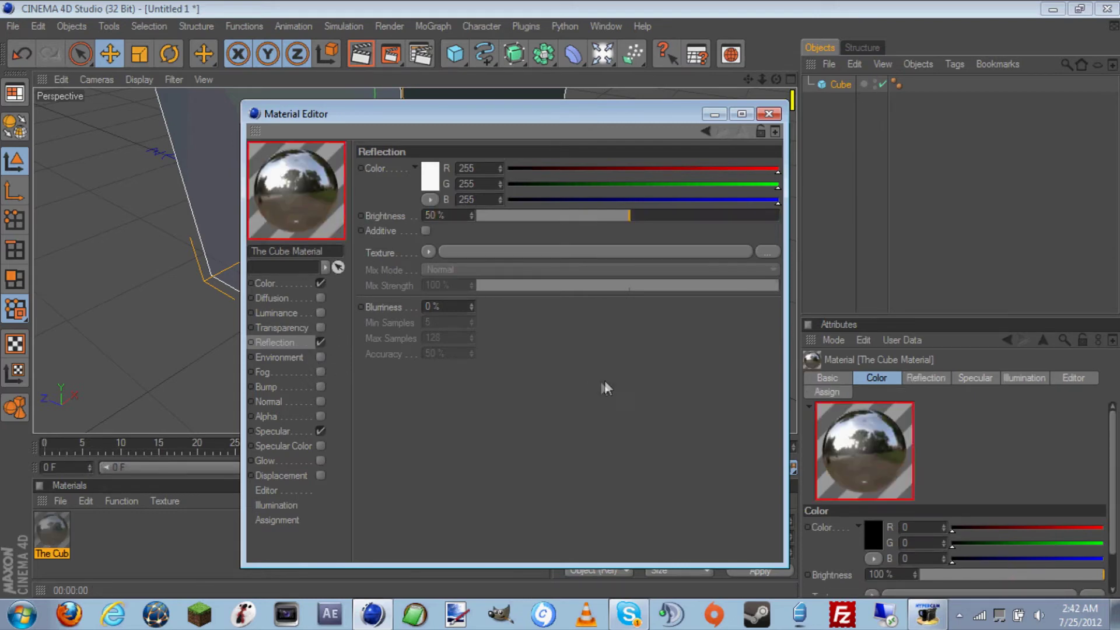
Close the Material Editor and apply the cube material to the Cube object
{"action": "left_click", "coordinate": [769, 114]}
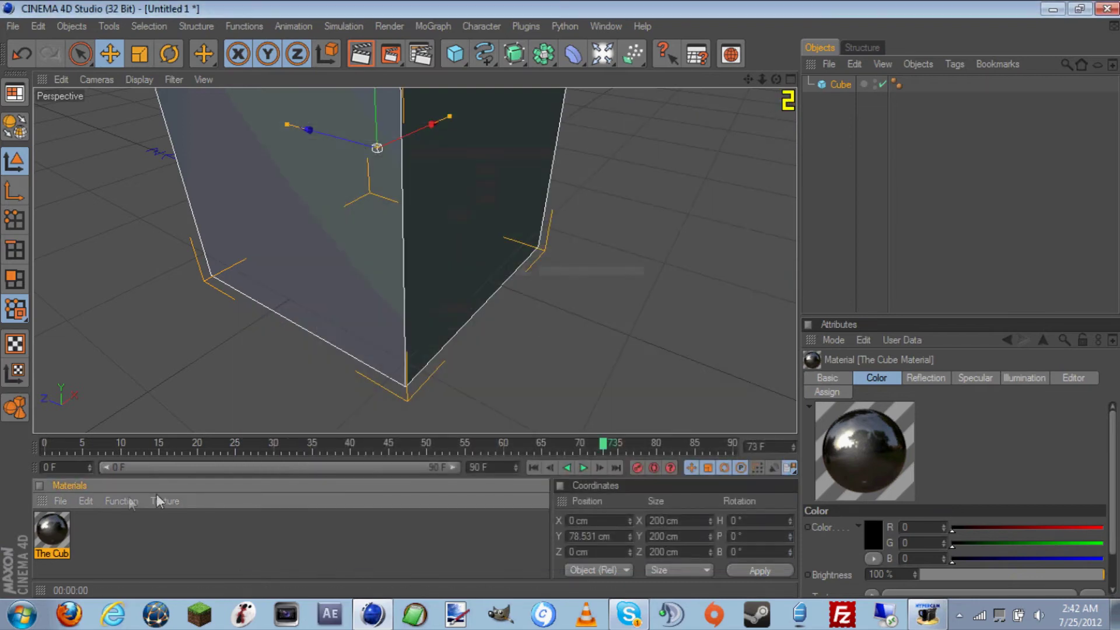
{"action": "left_click_drag", "start_coordinate": [58, 531], "coordinate": [845, 85]}
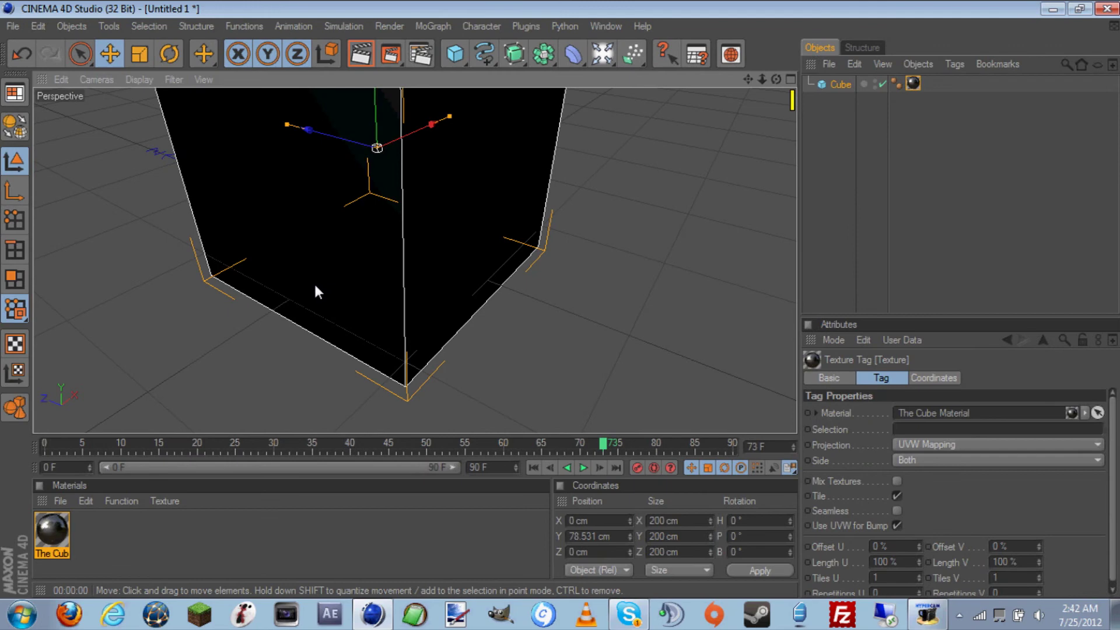
Look over the available interface layouts, then switch the cube to Points mode and back to Model mode
{"action": "left_click", "coordinate": [20, 96]}
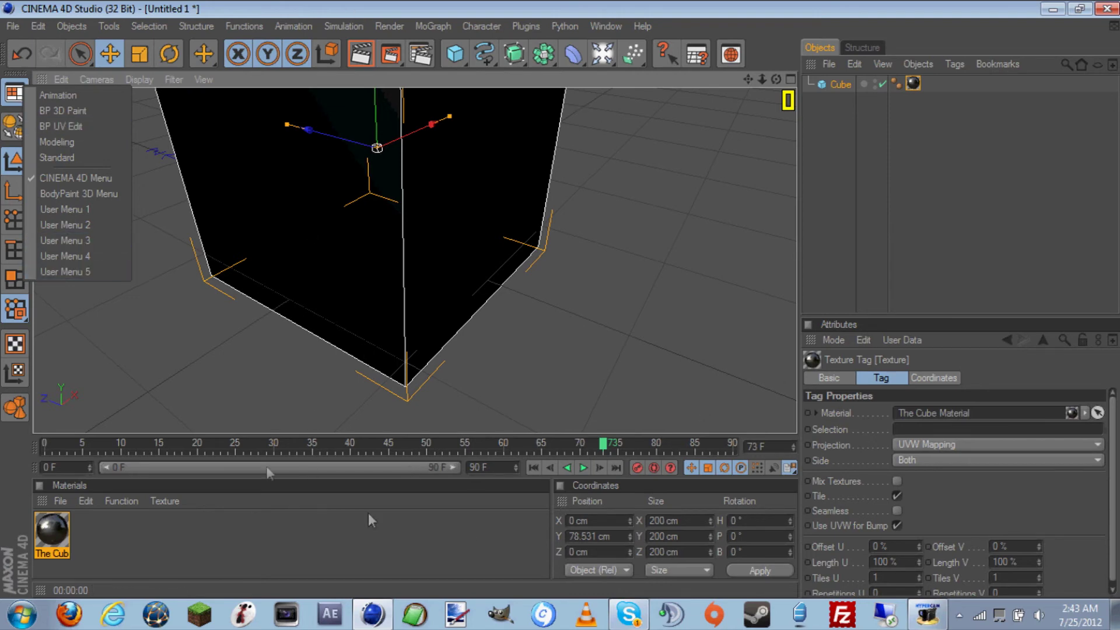
{"action": "left_click", "coordinate": [93, 4]}
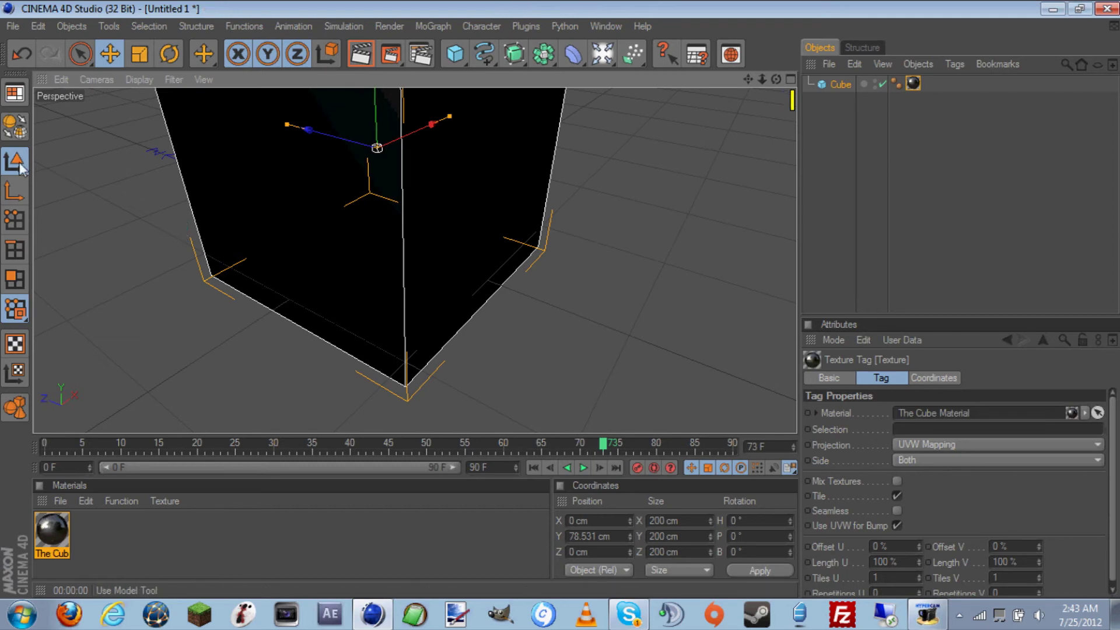
{"action": "mouse_move", "coordinate": [776, 79]}
{"action": "left_mouse_down"}
{"action": "mouse_move", "coordinate": [789, 81]}
{"action": "mouse_move", "coordinate": [730, 83]}
{"action": "left_mouse_up"}
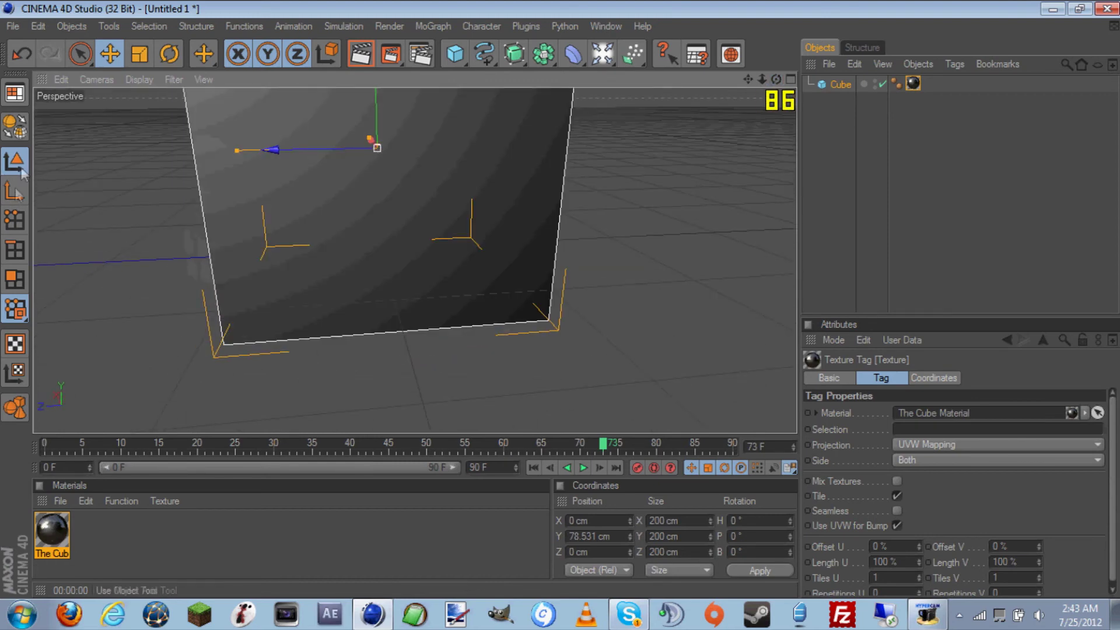
{"action": "left_click", "coordinate": [16, 222]}
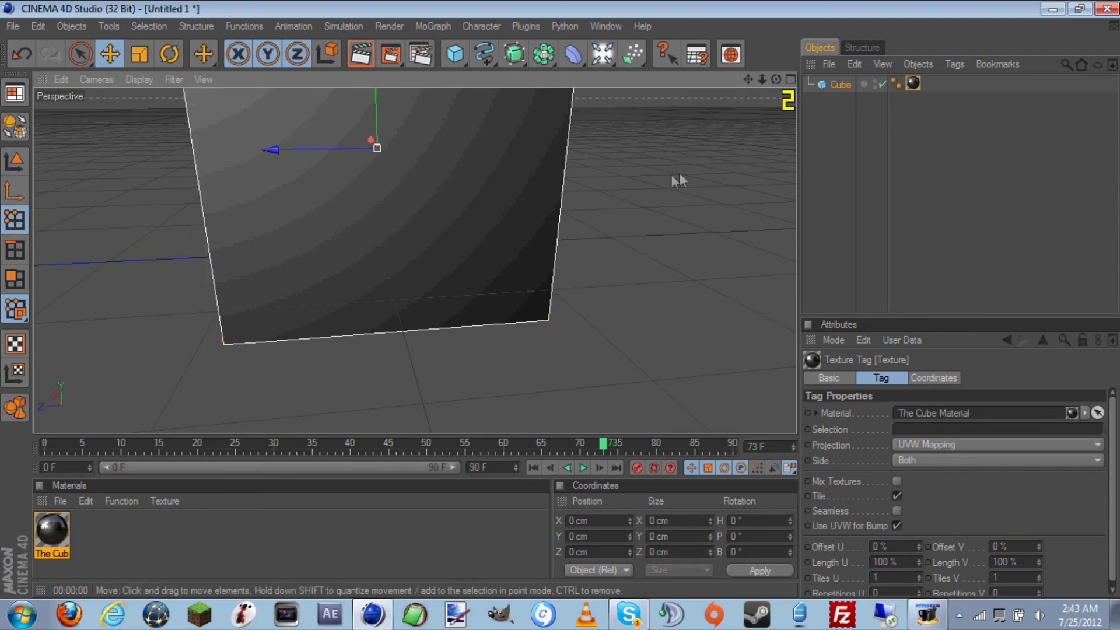
{"action": "left_click", "coordinate": [21, 166]}
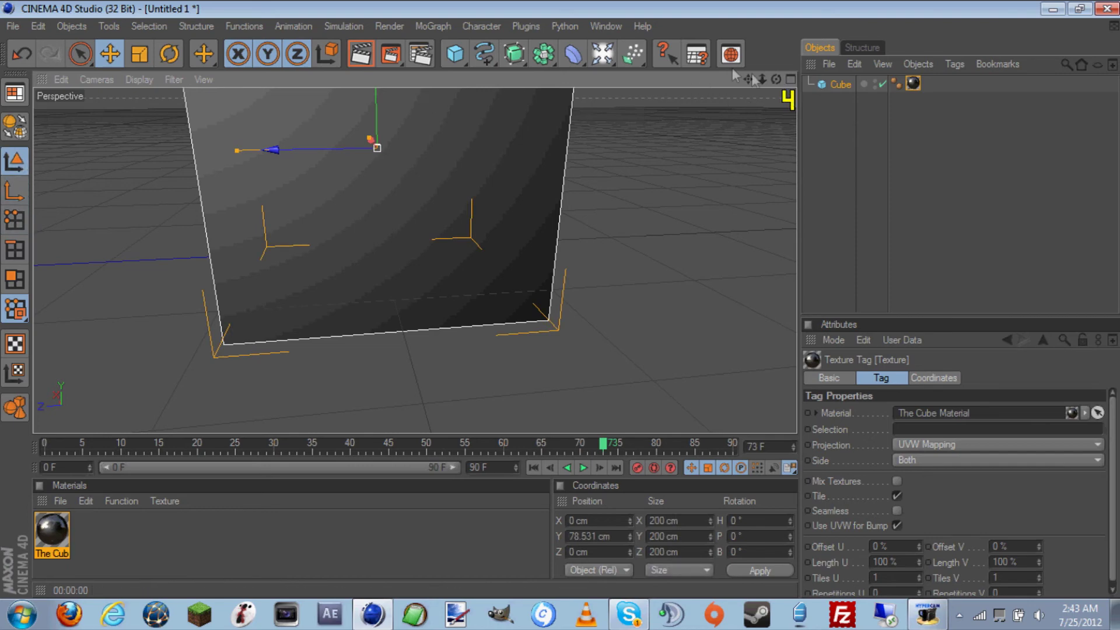
{"action": "left_click_drag", "start_coordinate": [96, 245], "coordinate": [181, 286], "text": "alt"}
{"action": "scroll", "coordinate": [96, 245], "scroll_direction": "down", "scroll_amount": 5}
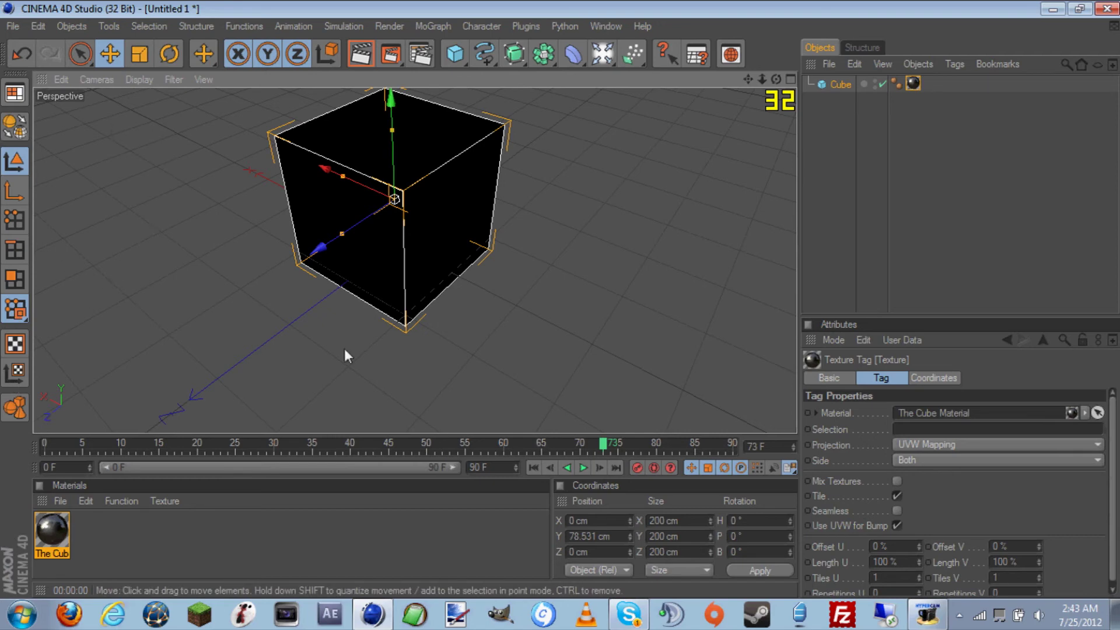
{"action": "scroll", "coordinate": [469, 310], "scroll_direction": "up", "scroll_amount": 5}
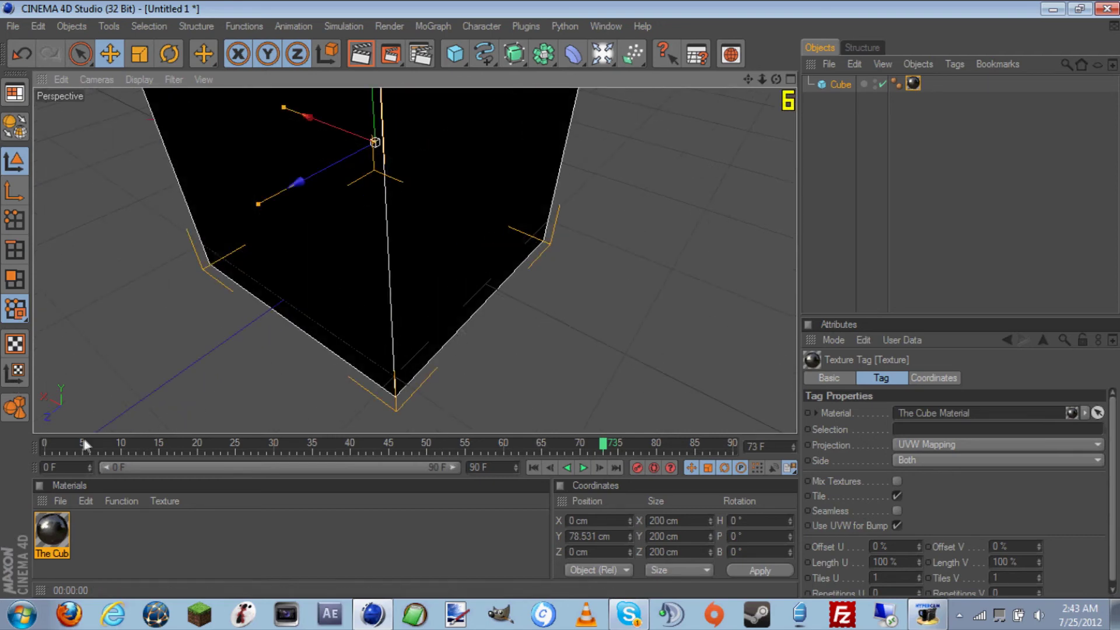
Move the timeline to frame 63 and review the Output, Options and General pages of the render settings
{"action": "left_click_drag", "start_coordinate": [605, 446], "coordinate": [528, 444]}
{"action": "left_click", "coordinate": [420, 53]}
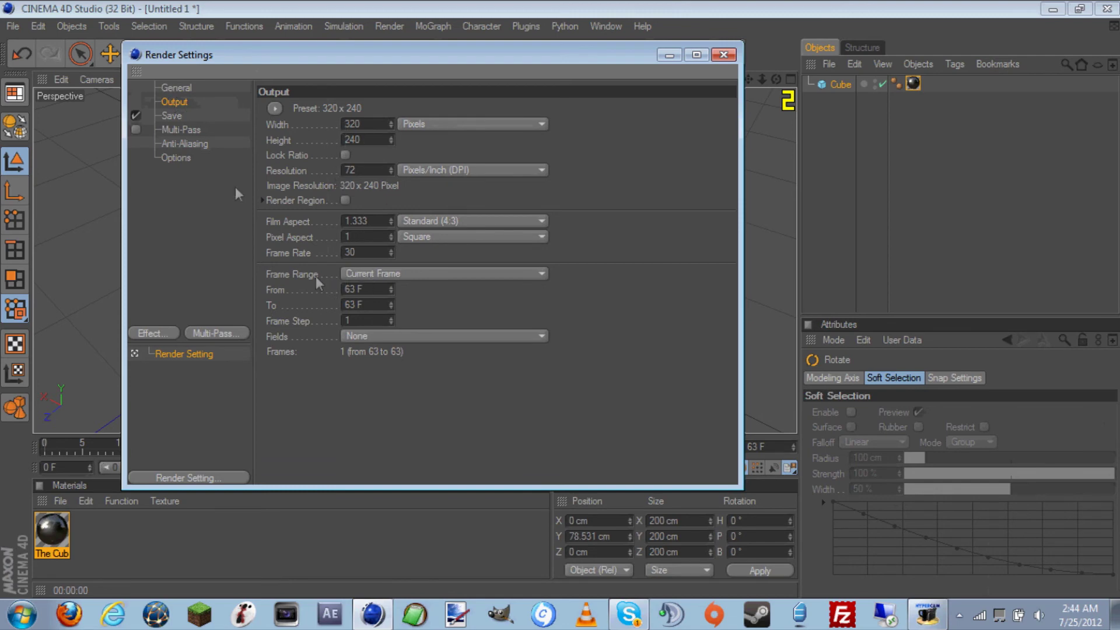
{"action": "left_click", "coordinate": [176, 157]}
{"action": "left_click", "coordinate": [193, 88]}
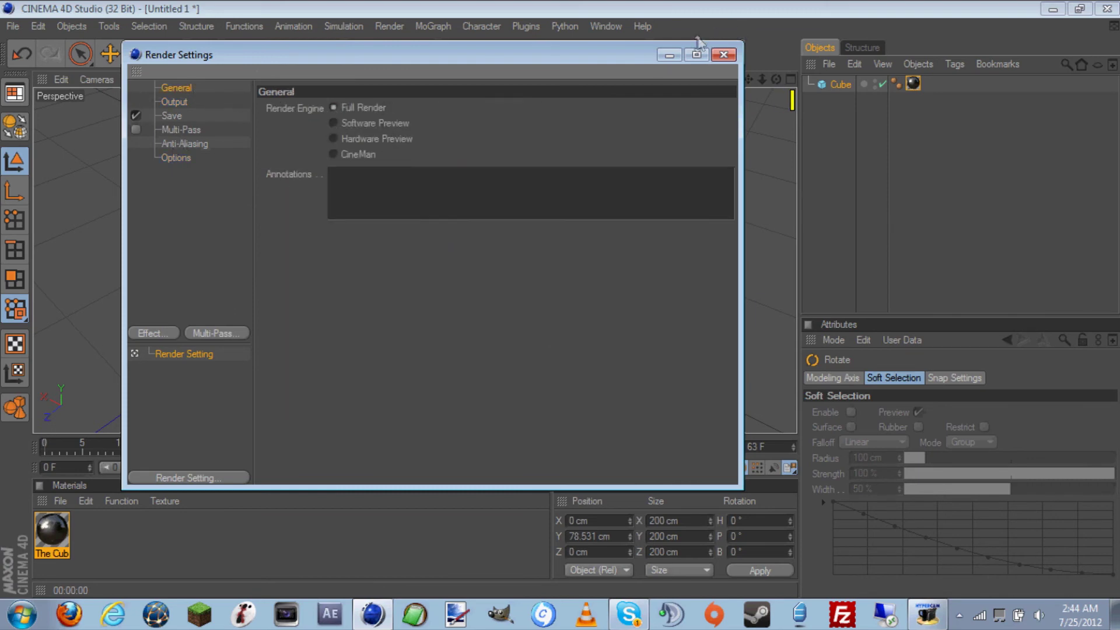
{"action": "left_click", "coordinate": [724, 54]}
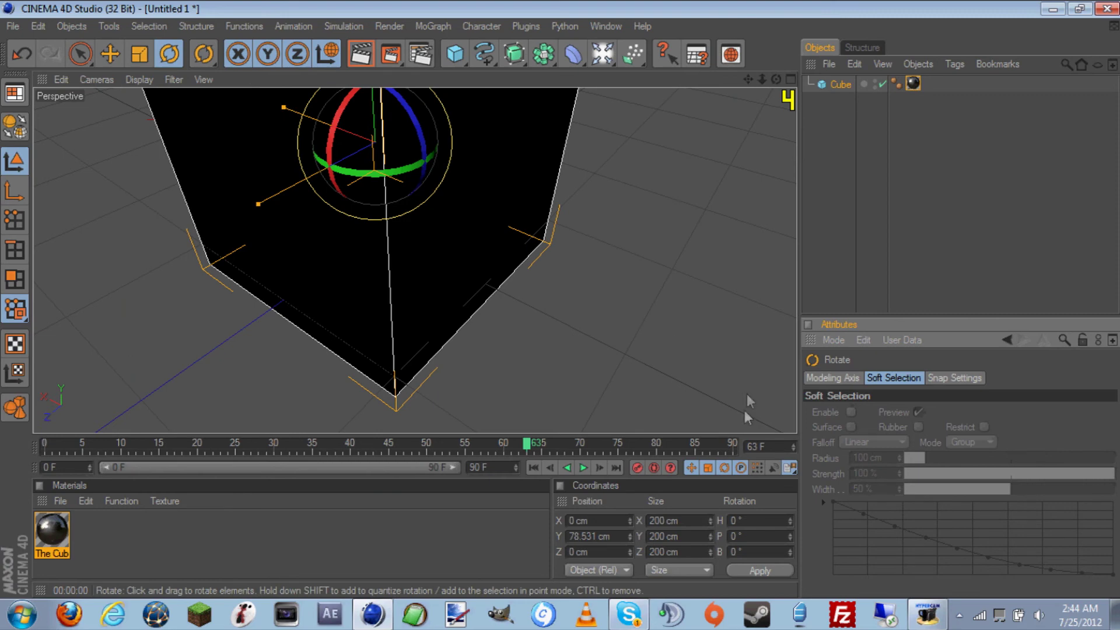
Set the animation's end frame to 100 and briefly play the timeline from frame 58
{"action": "left_click", "coordinate": [488, 448]}
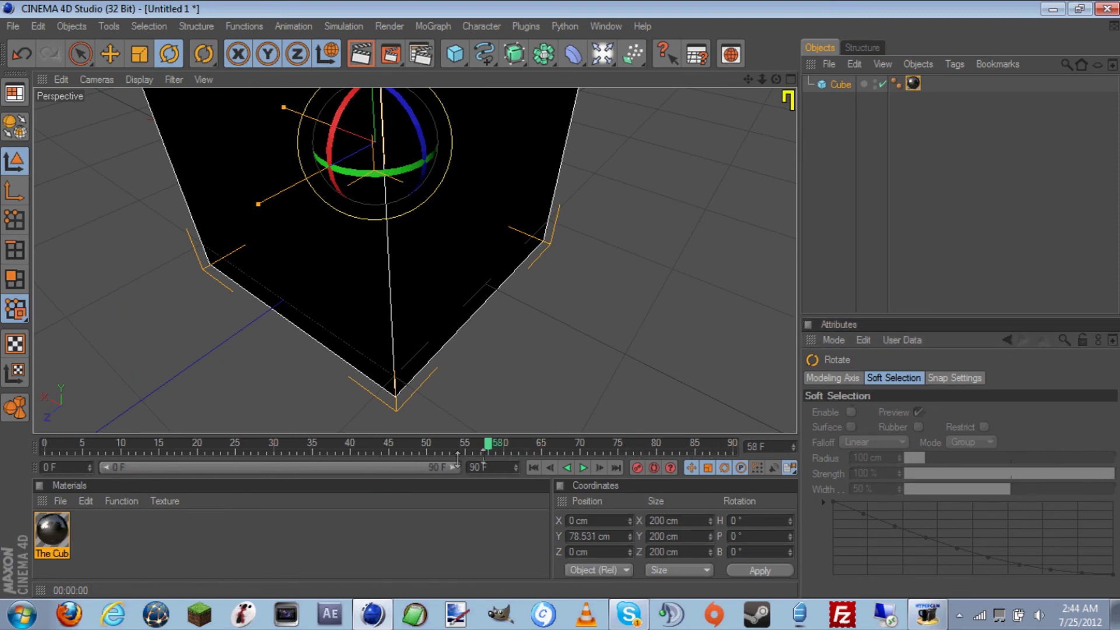
{"action": "left_click_drag", "start_coordinate": [494, 465], "coordinate": [474, 461]}
{"action": "type", "text": "100"}
{"action": "left_click", "coordinate": [499, 499]}
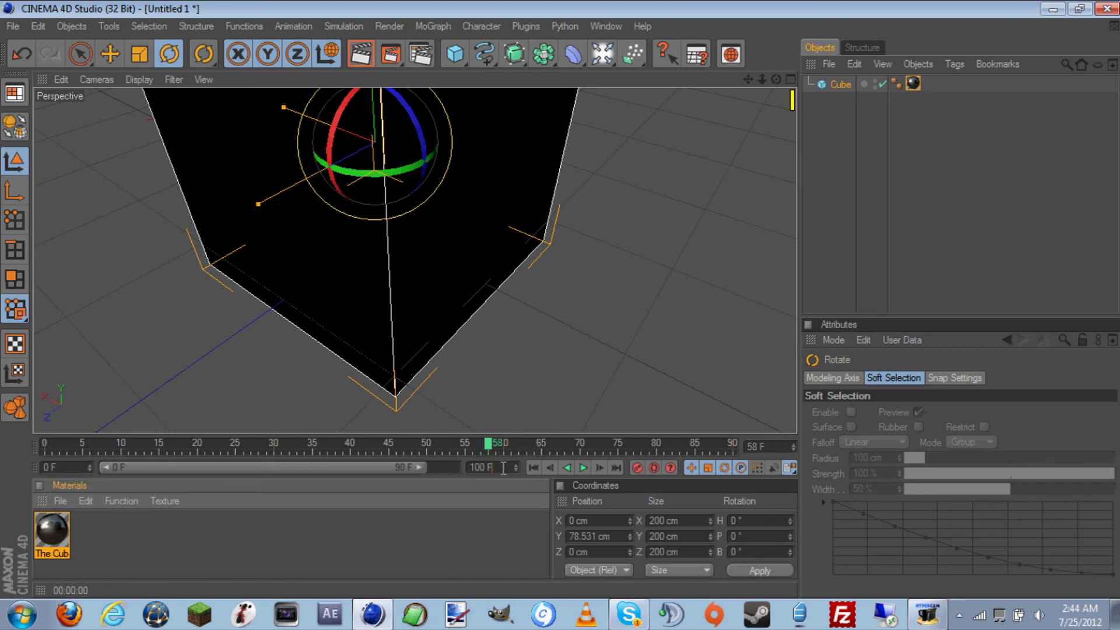
{"action": "left_click", "coordinate": [584, 468]}
{"action": "left_click", "coordinate": [584, 468]}
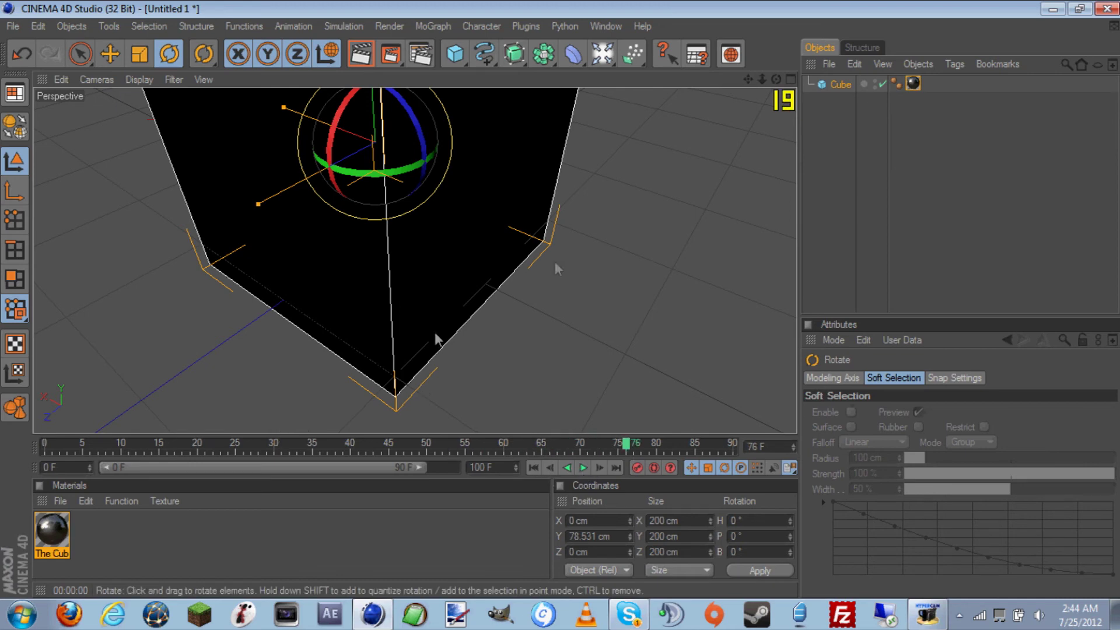
Add a MoText object to the scene
{"action": "scroll", "coordinate": [693, 260], "scroll_direction": "down", "scroll_amount": 5}
{"action": "scroll", "coordinate": [694, 261], "scroll_direction": "up", "scroll_amount": 5}
{"action": "scroll", "coordinate": [693, 274], "scroll_direction": "down", "scroll_amount": 5}
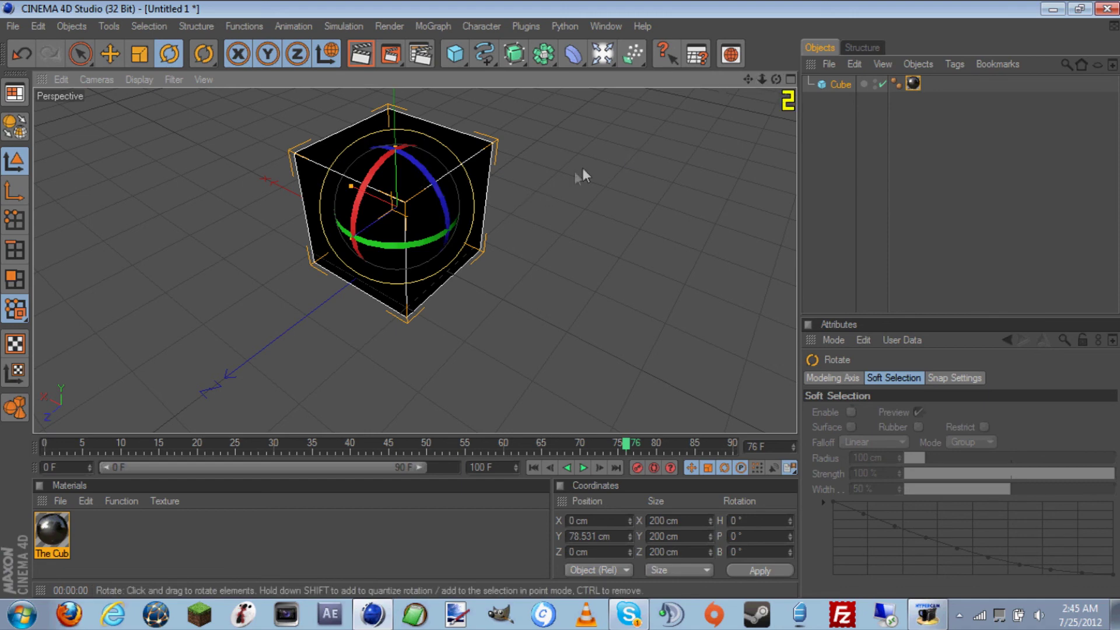
{"action": "middle_click_drag", "start_coordinate": [671, 170], "coordinate": [642, 220], "text": "alt"}
{"action": "right_click_drag", "start_coordinate": [612, 234], "coordinate": [639, 234], "text": "alt"}
{"action": "left_click_drag", "start_coordinate": [639, 233], "coordinate": [613, 181], "text": "alt"}
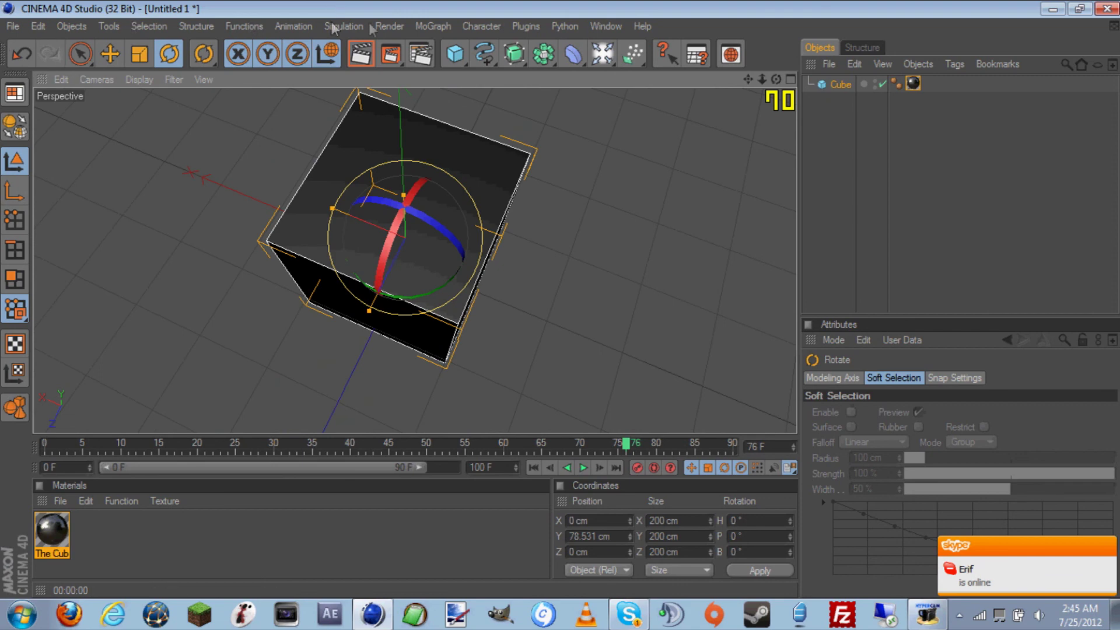
{"action": "left_click", "coordinate": [433, 26]}
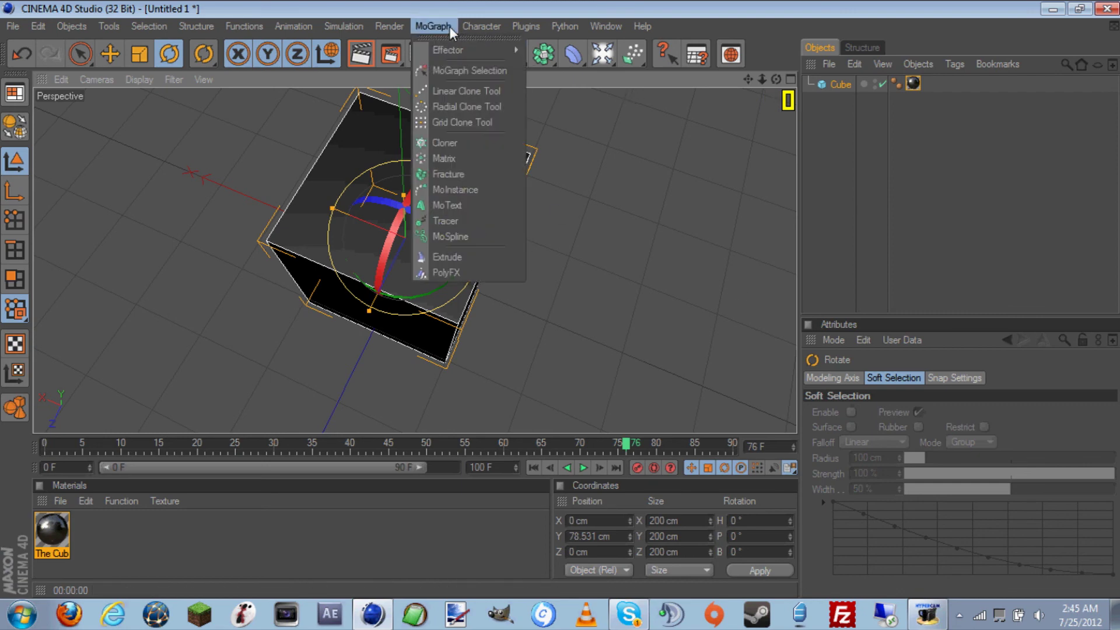
{"action": "left_click", "coordinate": [466, 205]}
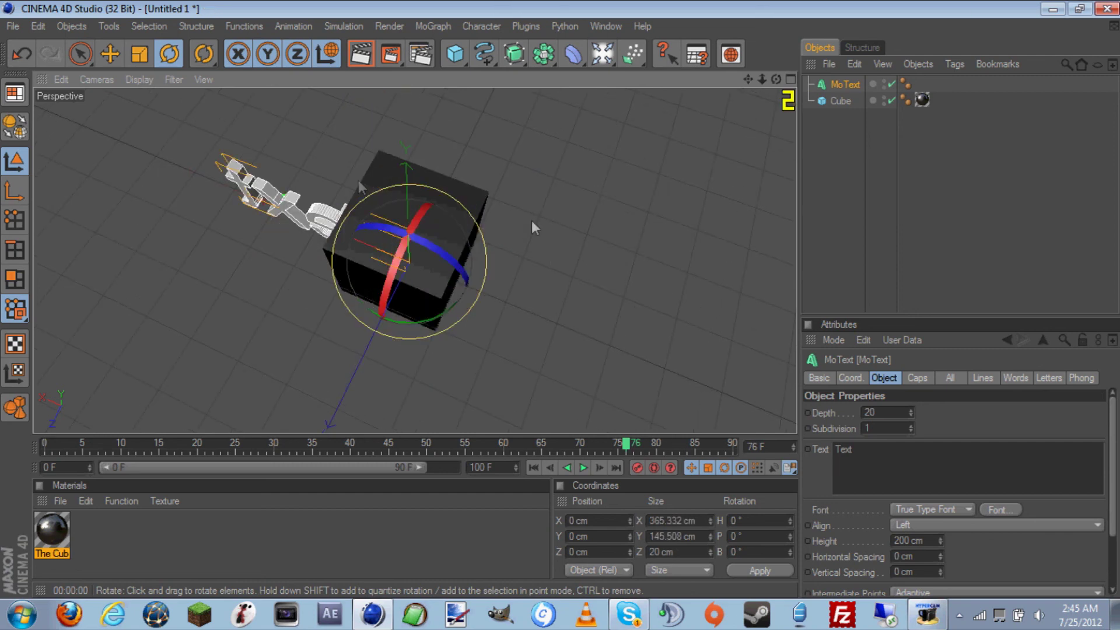
Delete the cube from the scene and view the text object from its front side
{"action": "left_click", "coordinate": [472, 189]}
{"action": "key", "text": "Delete"}
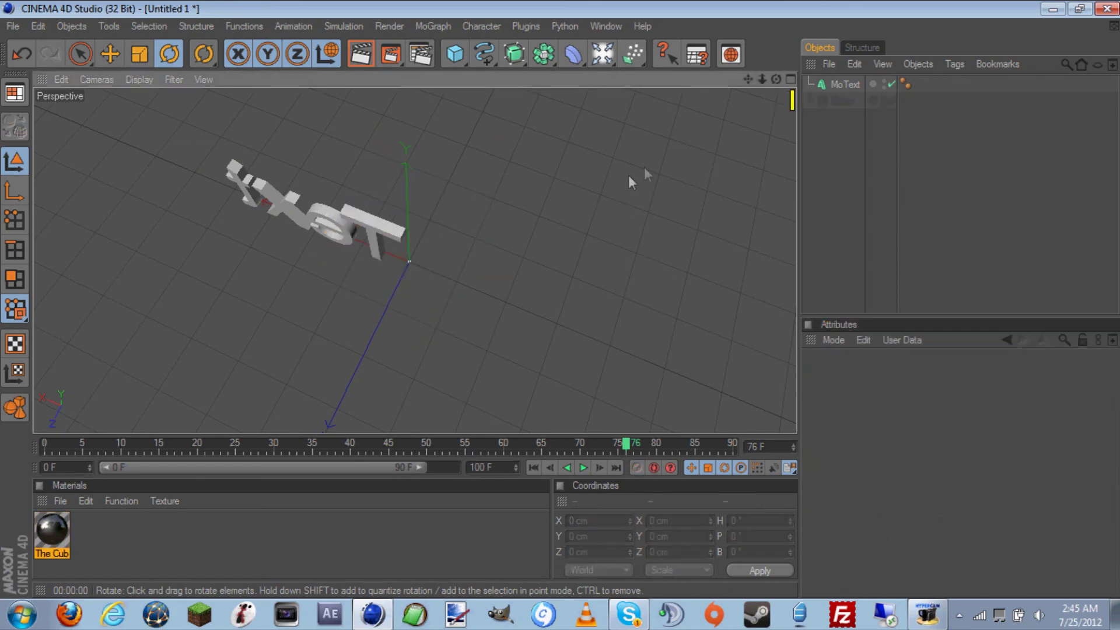
{"action": "left_click_drag", "start_coordinate": [776, 79], "coordinate": [618, 143]}
{"action": "left_click", "coordinate": [449, 26]}
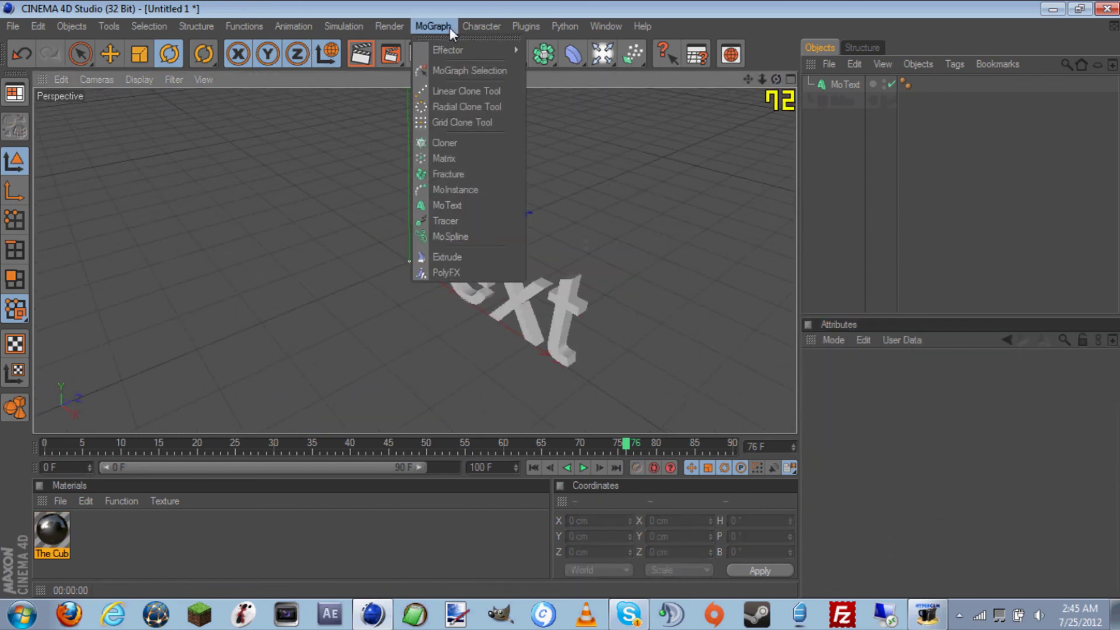
{"action": "left_click", "coordinate": [679, 36]}
{"action": "mouse_move", "coordinate": [776, 78]}
{"action": "left_mouse_down"}
{"action": "mouse_move", "coordinate": [773, 123]}
{"action": "mouse_move", "coordinate": [775, 85]}
{"action": "left_mouse_up"}
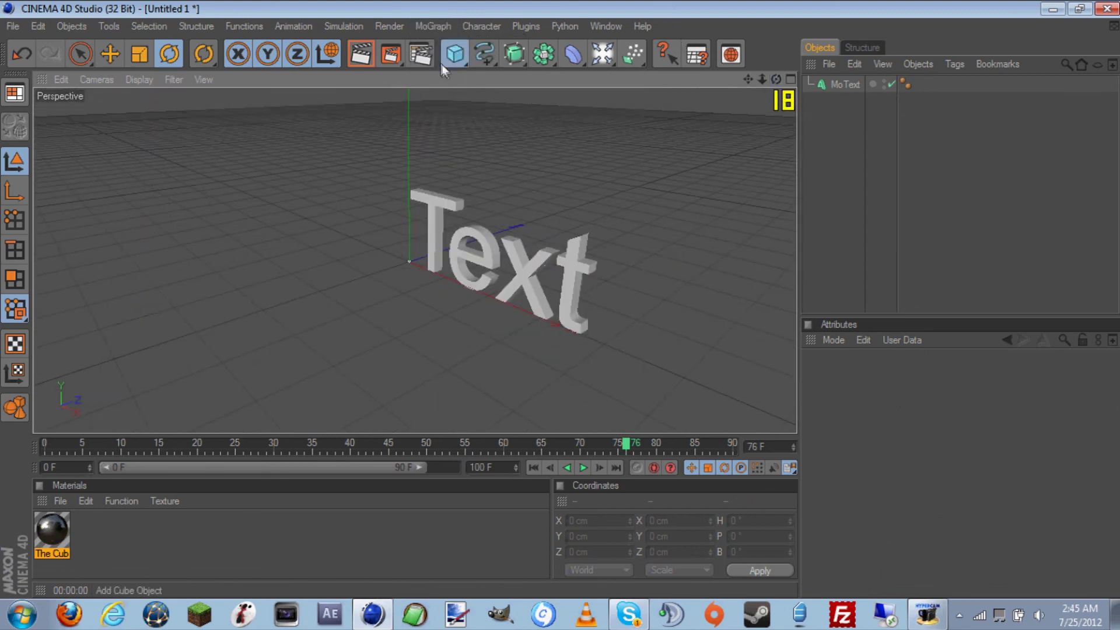
{"action": "left_click", "coordinate": [454, 55]}
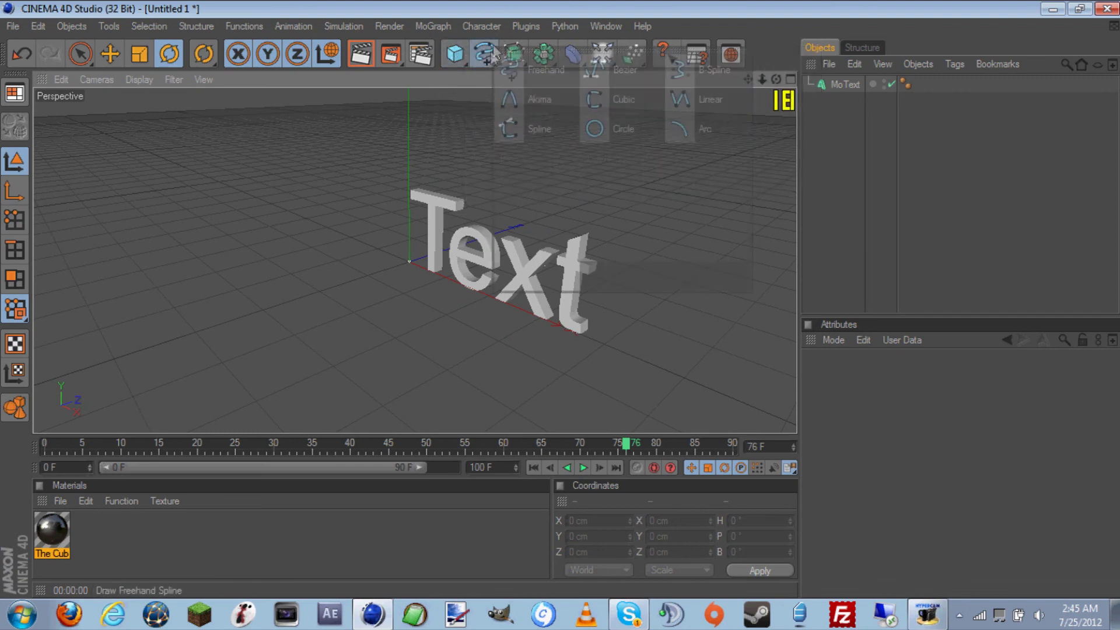
{"action": "left_click", "coordinate": [484, 54]}
{"action": "left_click", "coordinate": [513, 51]}
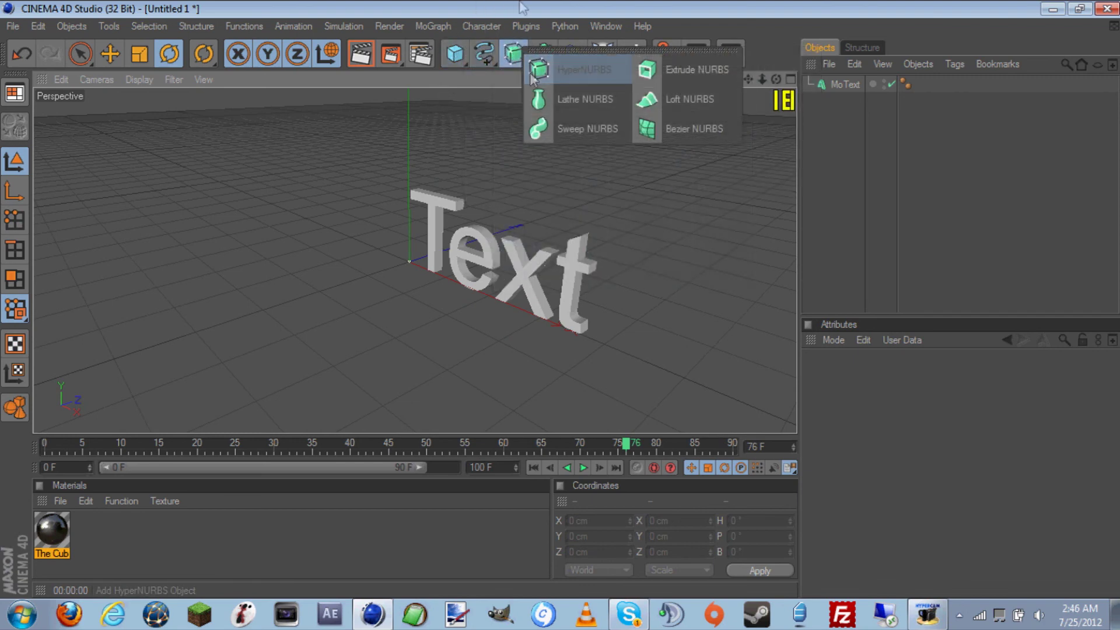
{"action": "right_click", "coordinate": [305, 200]}
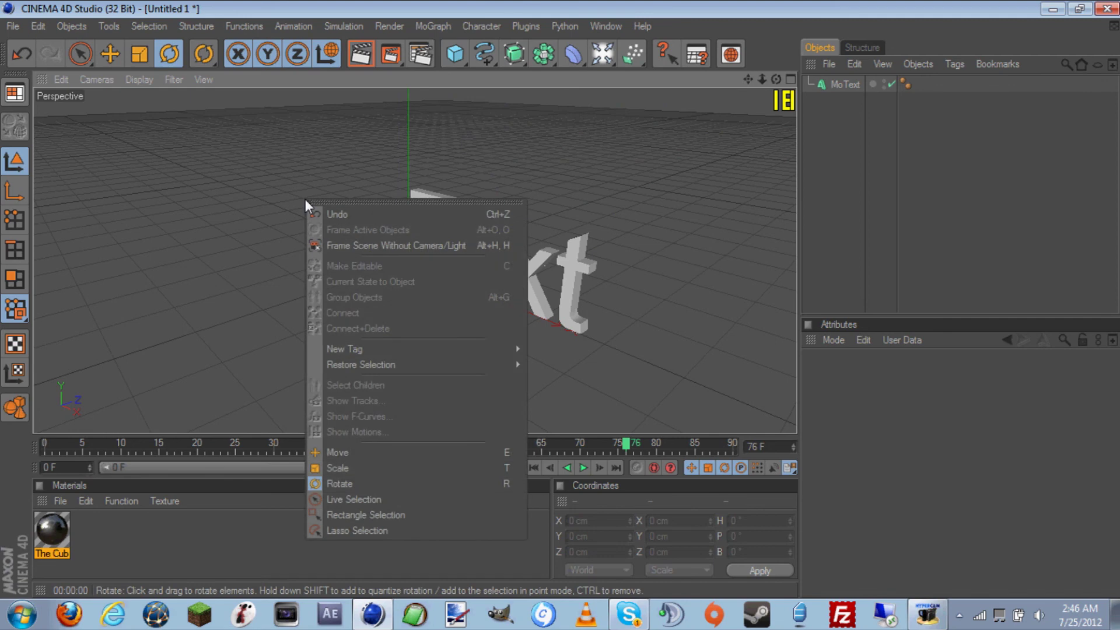
{"action": "left_click", "coordinate": [296, 194]}
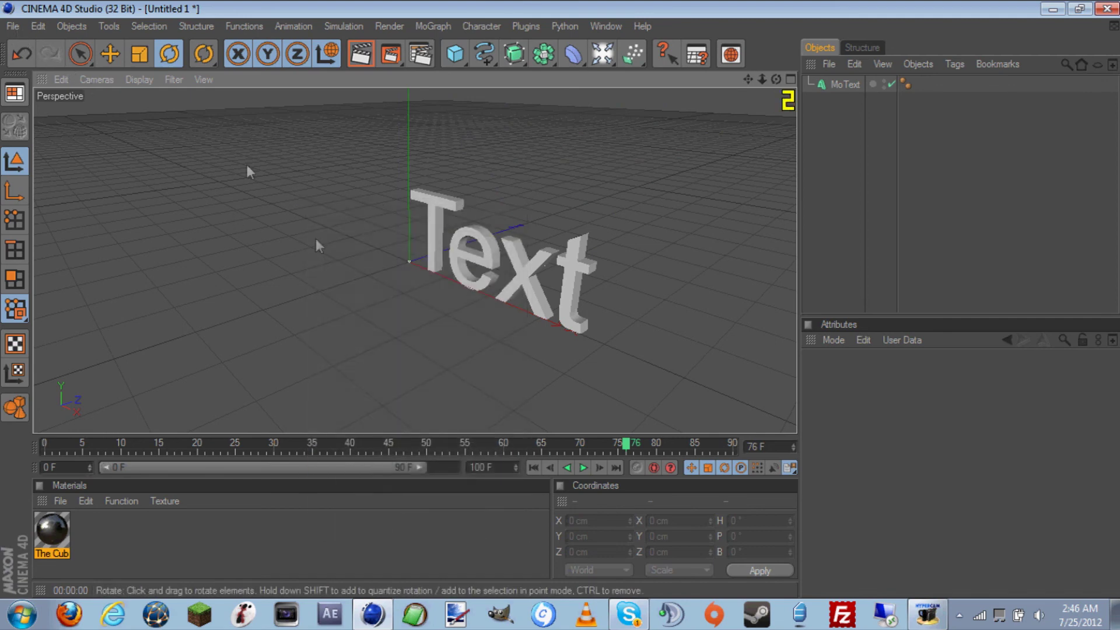
{"action": "left_click", "coordinate": [85, 26]}
{"action": "left_click", "coordinate": [87, 26]}
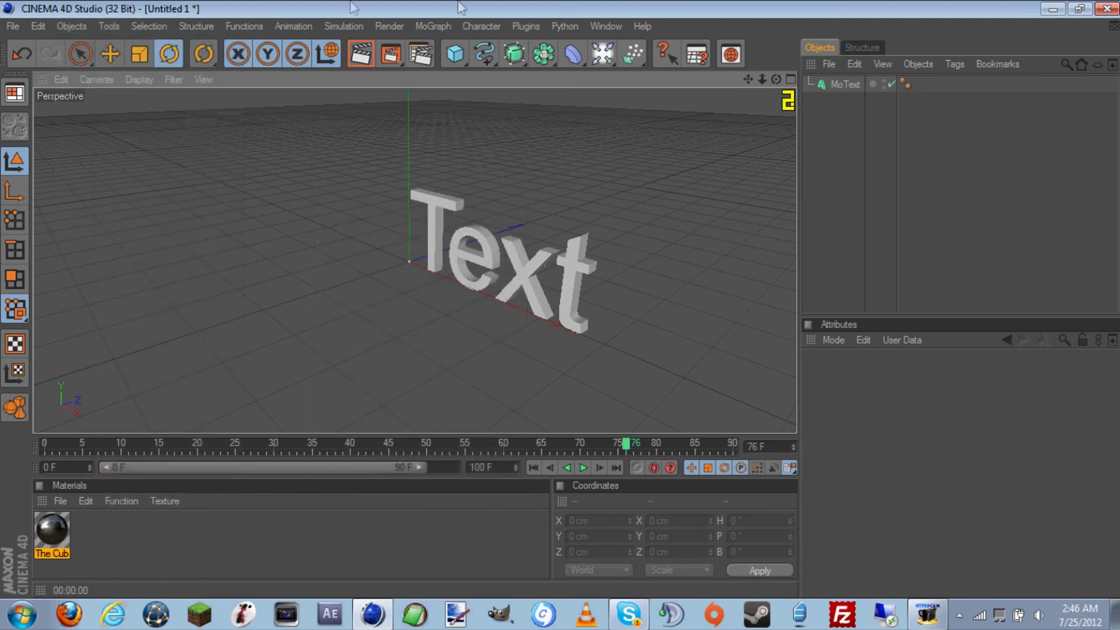
{"action": "mouse_move", "coordinate": [776, 79]}
{"action": "left_mouse_down"}
{"action": "mouse_move", "coordinate": [738, 88]}
{"action": "mouse_move", "coordinate": [776, 99]}
{"action": "left_mouse_up"}
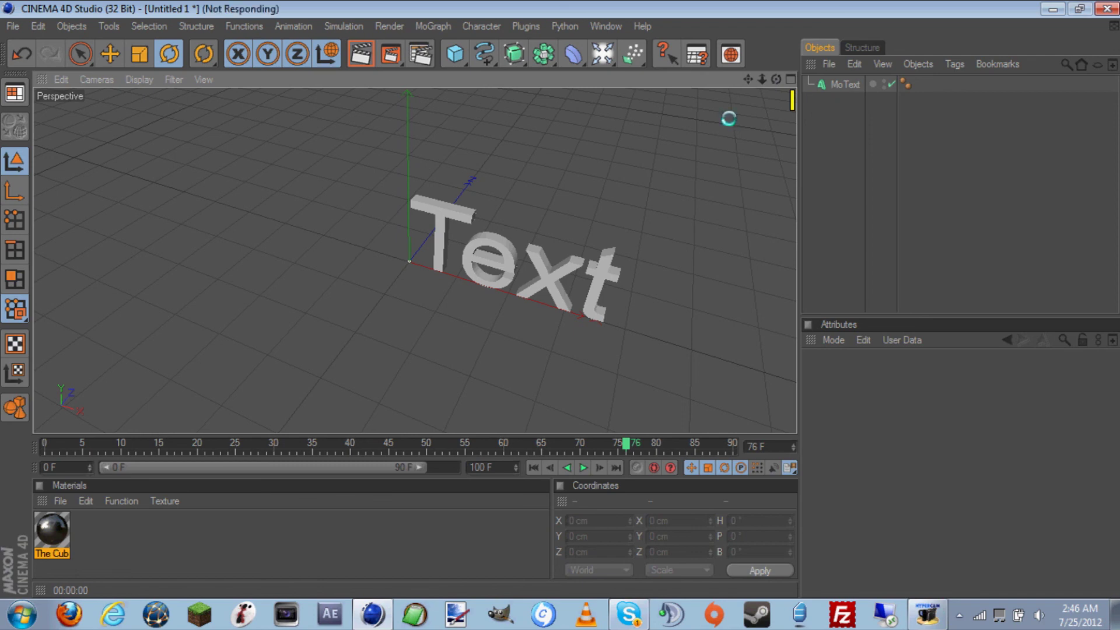
{"action": "left_click", "coordinate": [928, 613]}
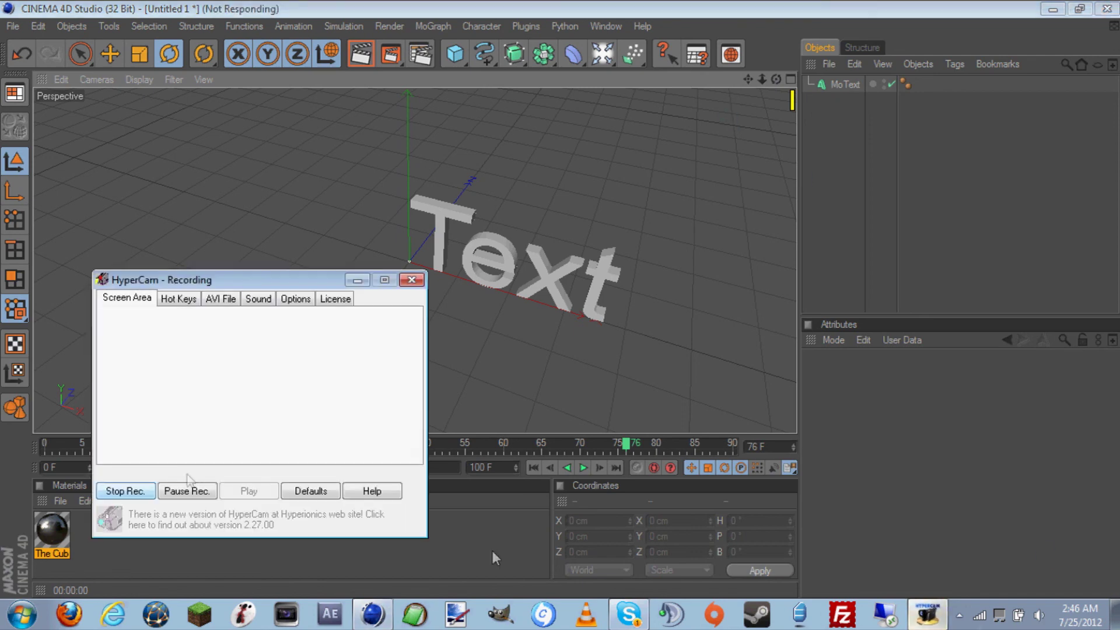